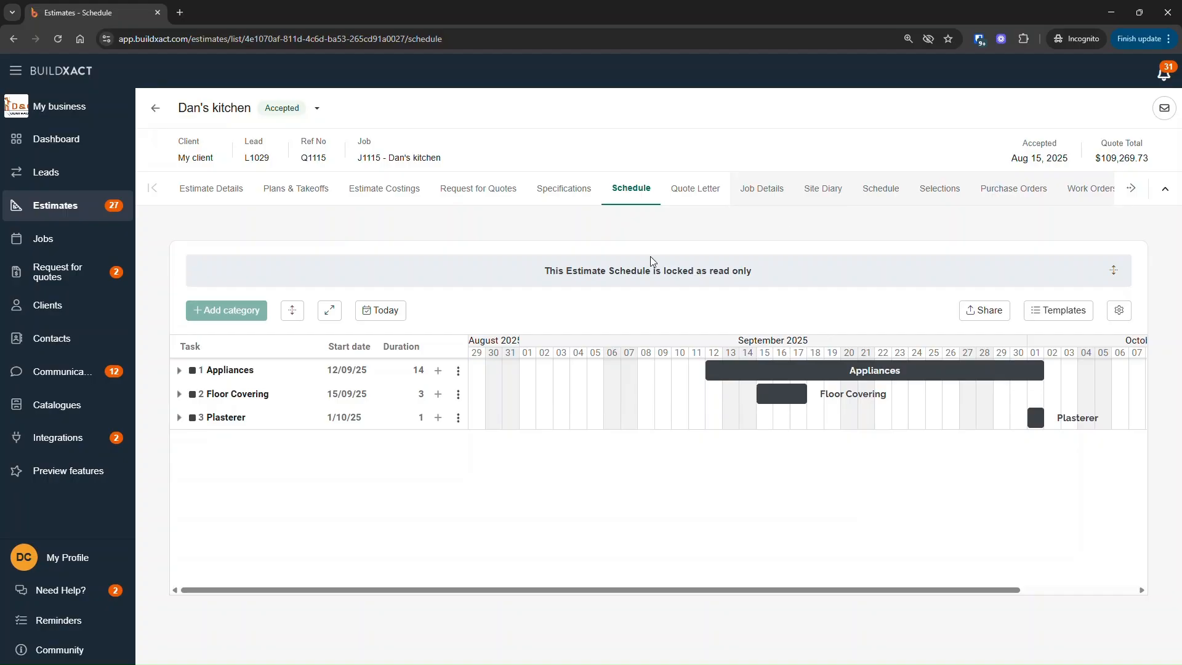
Open the schedule of the Dan's kitchen job, including a look back at the estimate's costings.
left_click_drag(605, 186, 659, 198)
left_click(876, 191)
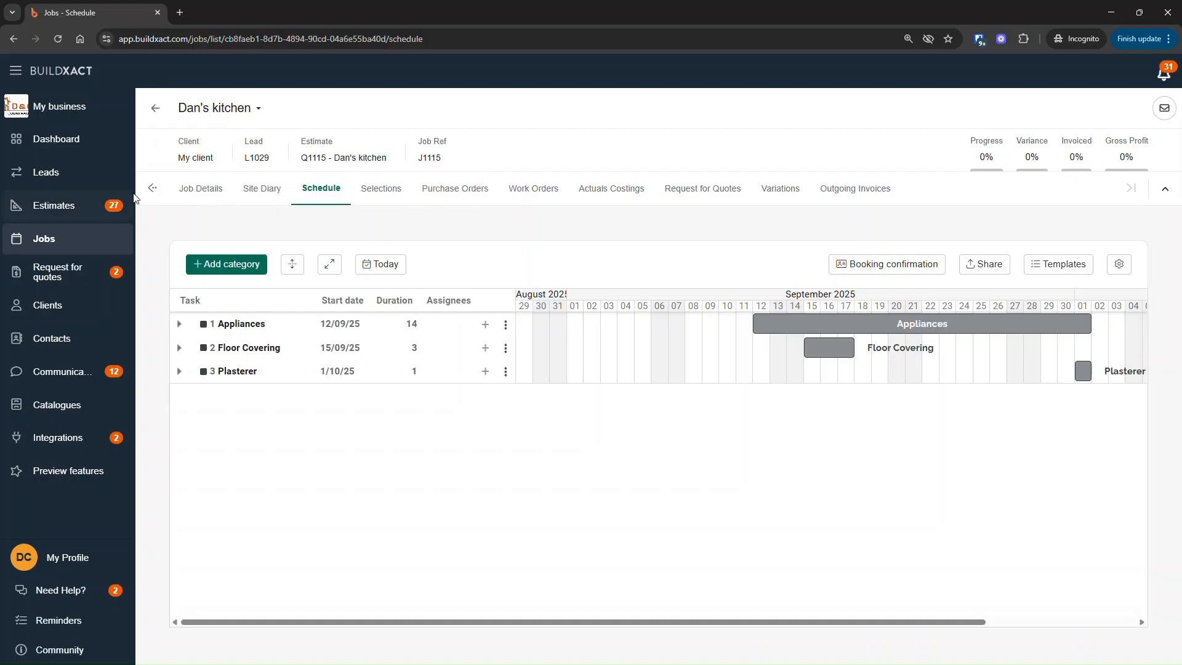
left_click(152, 188)
left_click(420, 196)
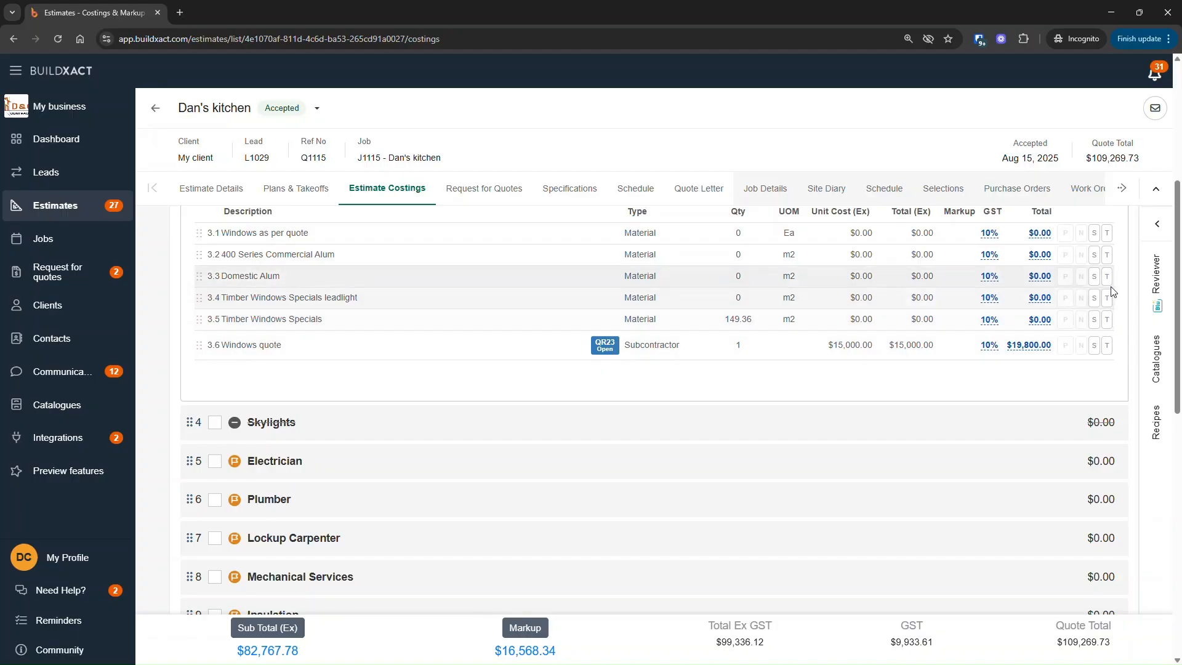
left_click(885, 192)
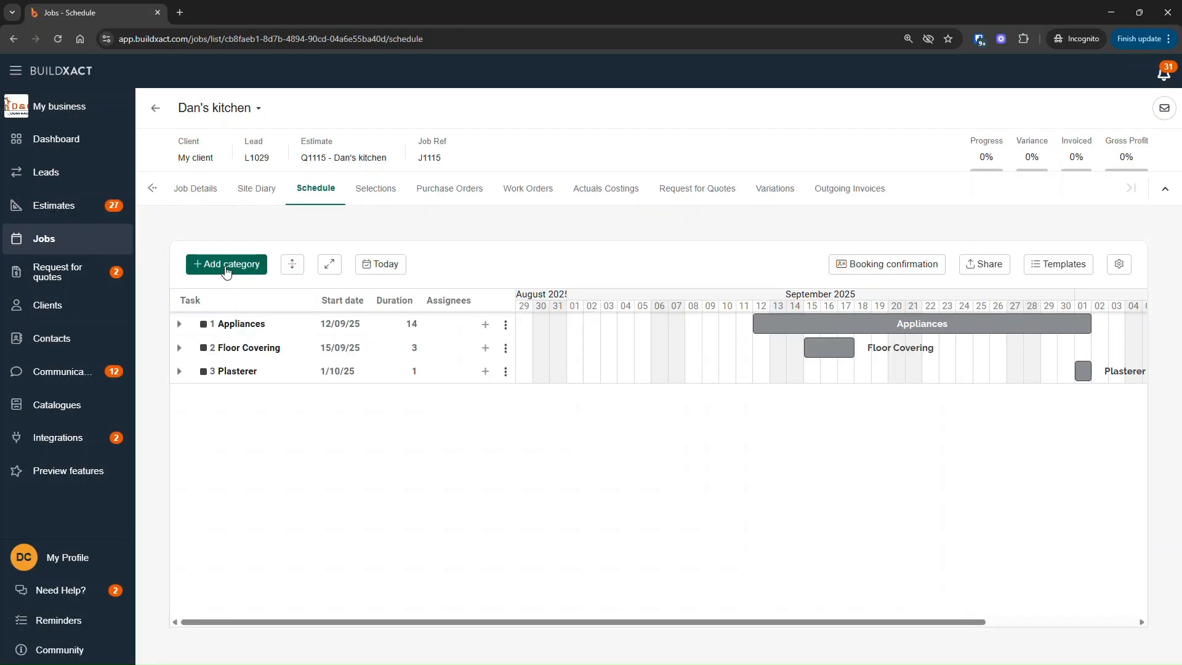
Expand all categories in the job schedule and view the list of available schedule templates.
left_click(295, 269)
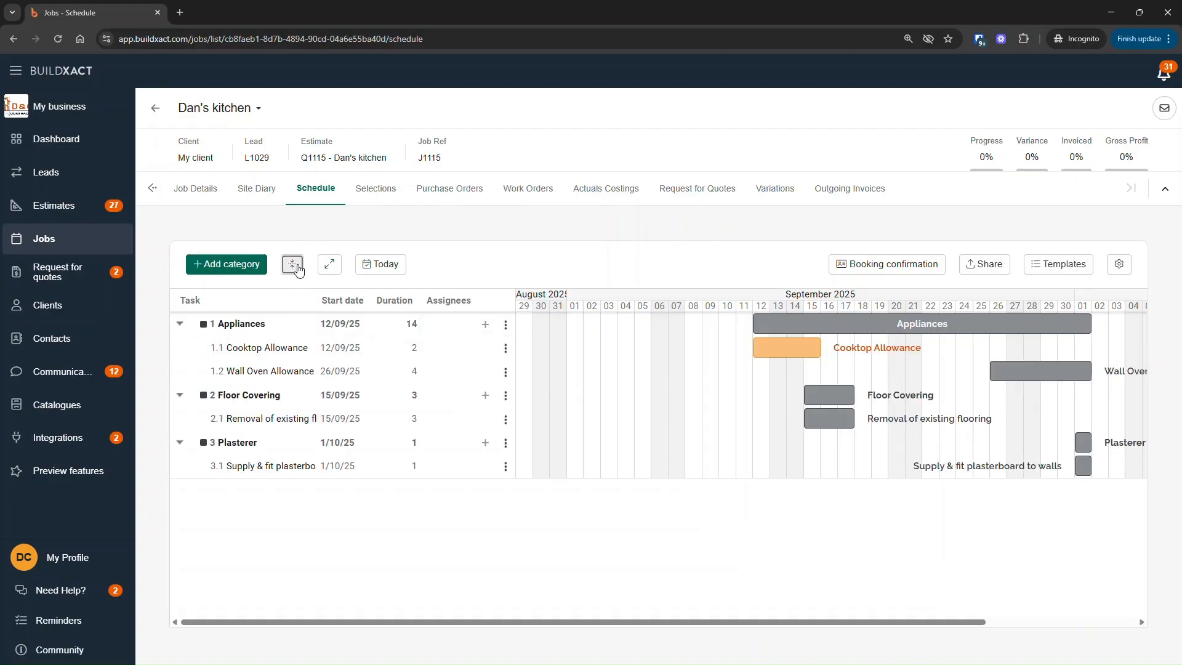
left_click(294, 271)
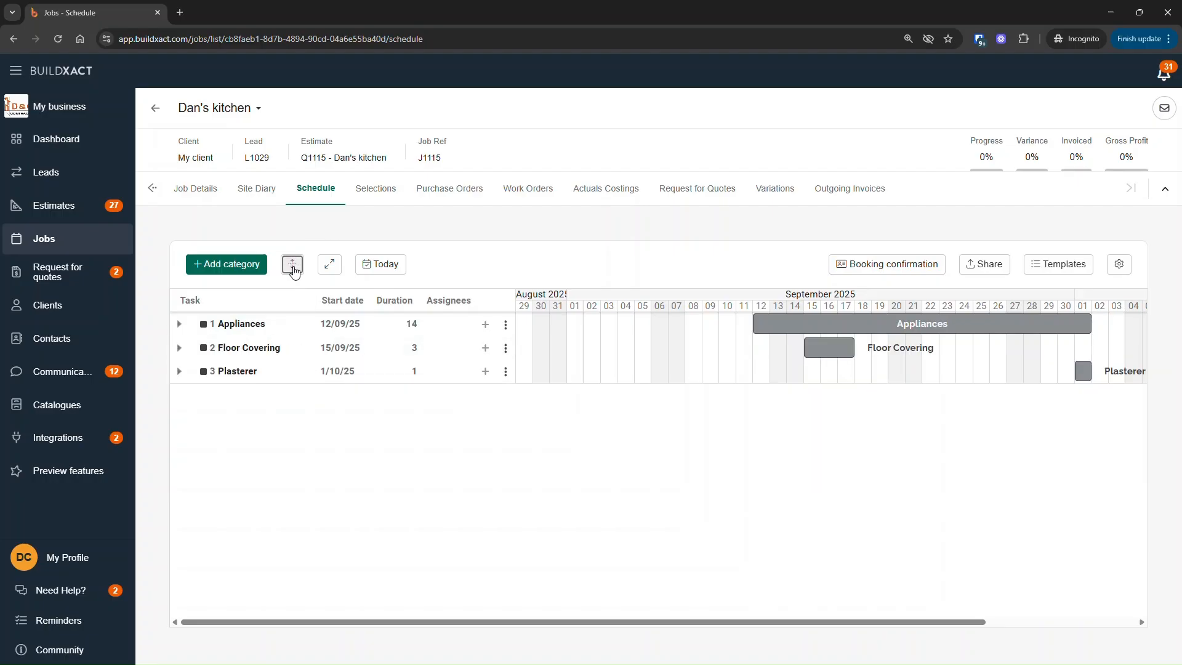
left_click(295, 270)
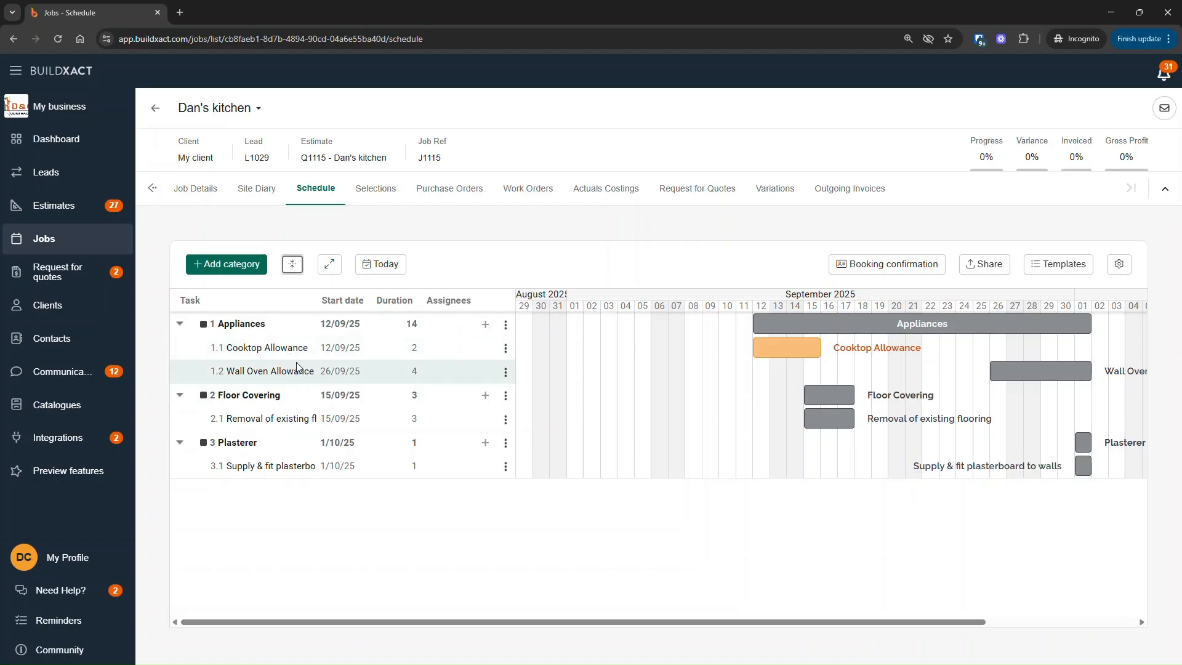
left_click(1056, 266)
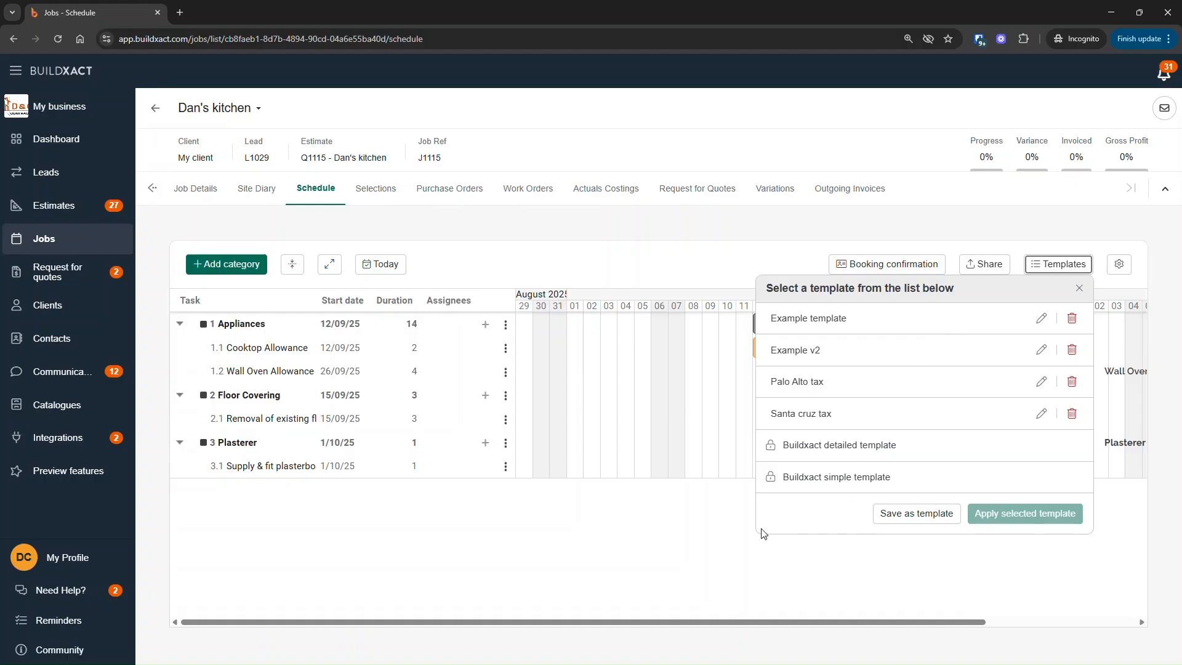
left_click(1059, 265)
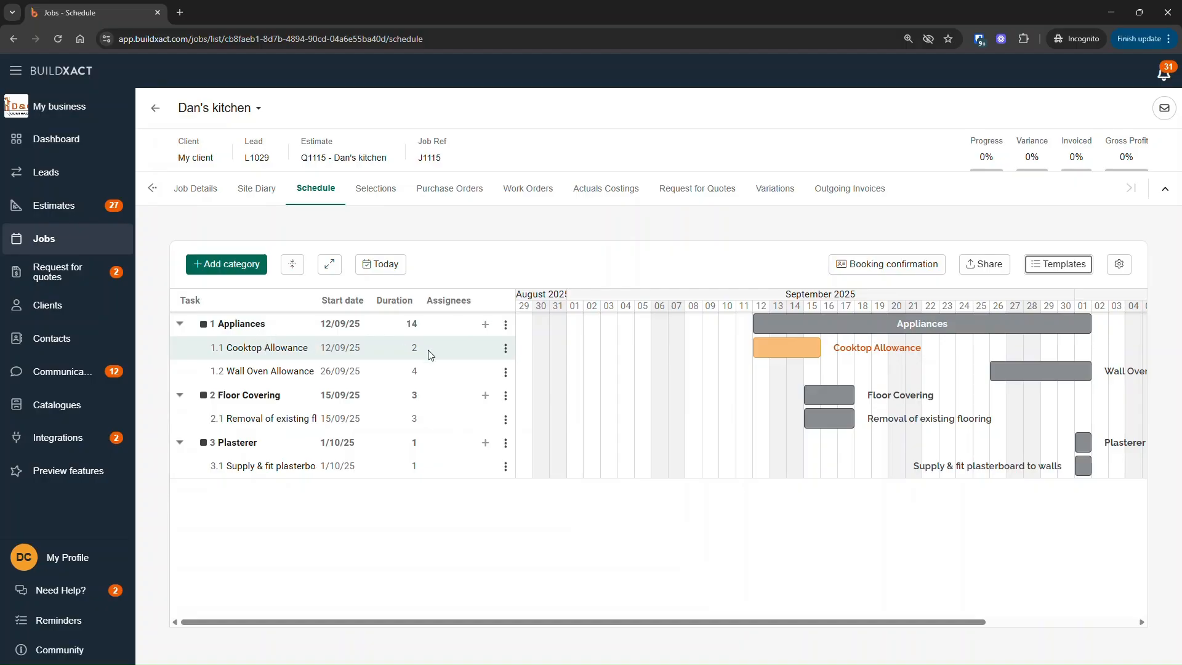
Reschedule the Cooktop Allowance task on the Gantt chart to run from 18/09/2025 to 01/10/2025.
mouse_move(774, 351)
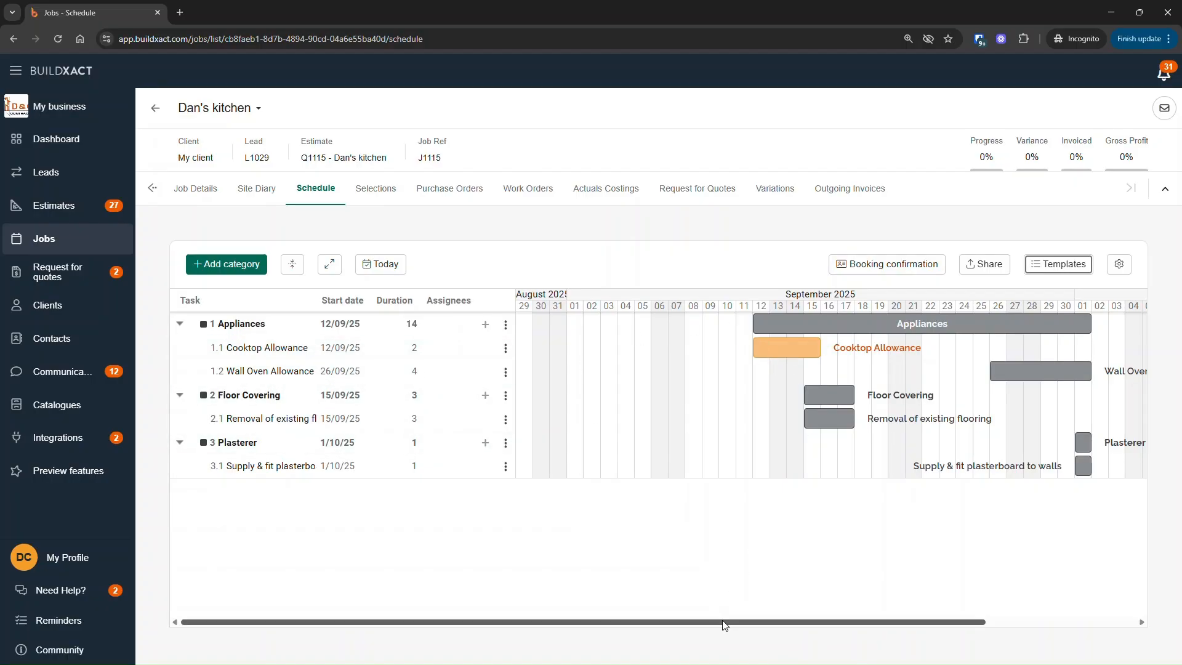
left_click_drag(724, 624, 853, 625)
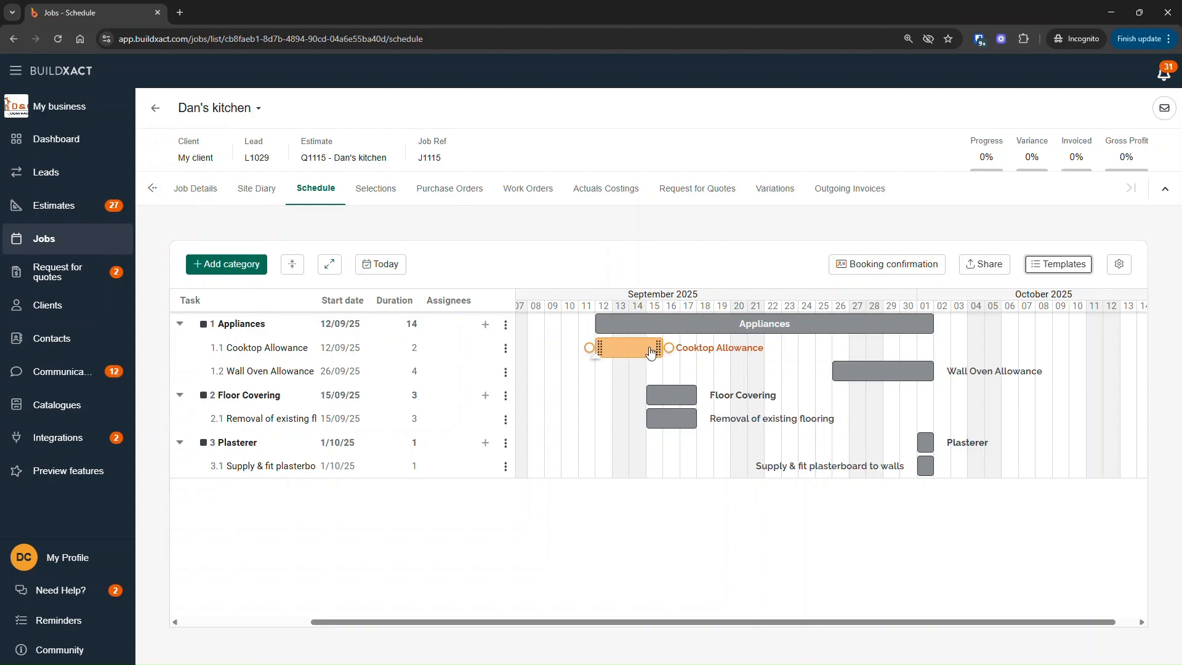
left_click_drag(625, 347, 794, 353)
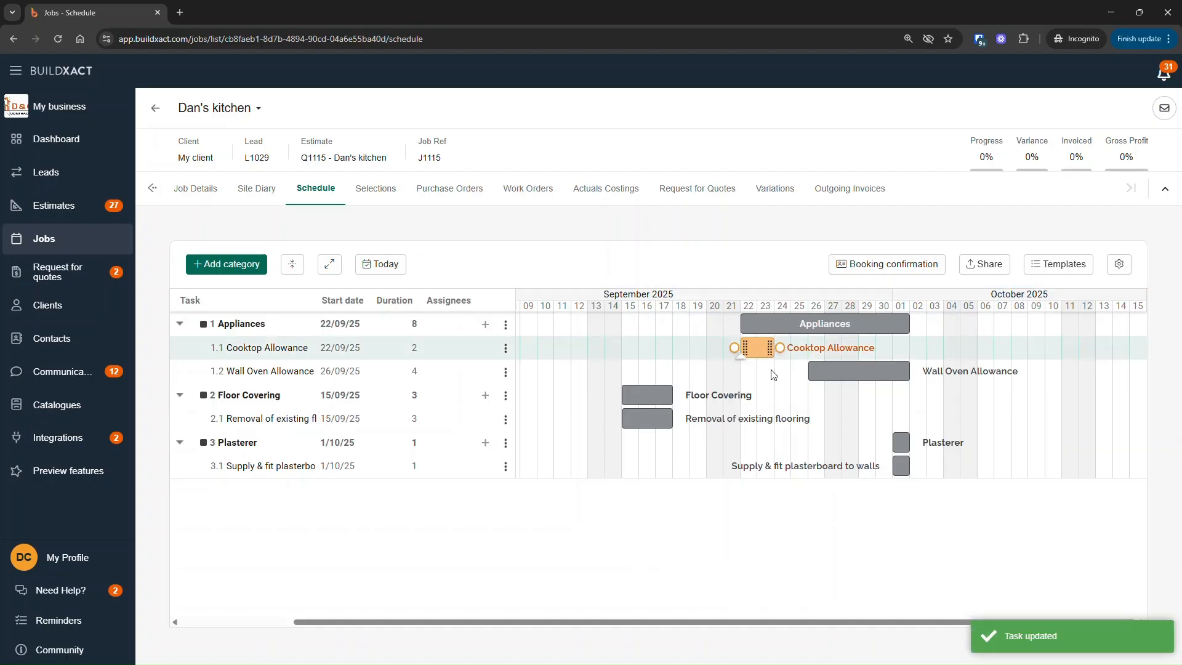
left_click_drag(767, 347, 907, 349)
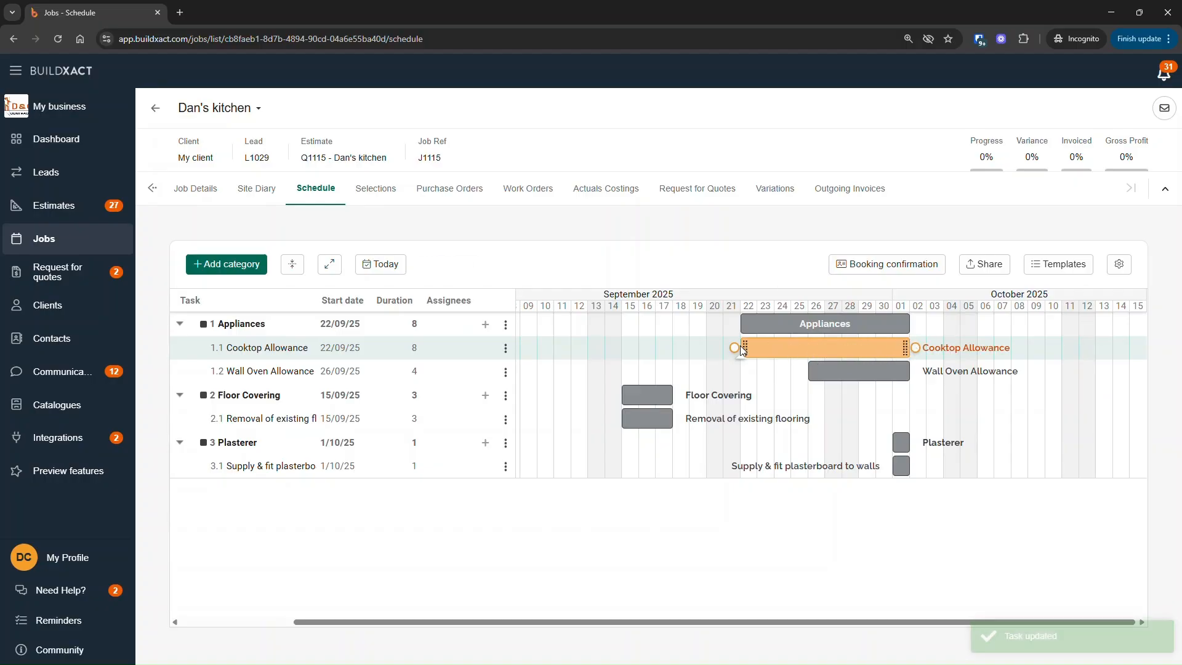
left_click_drag(746, 348, 691, 355)
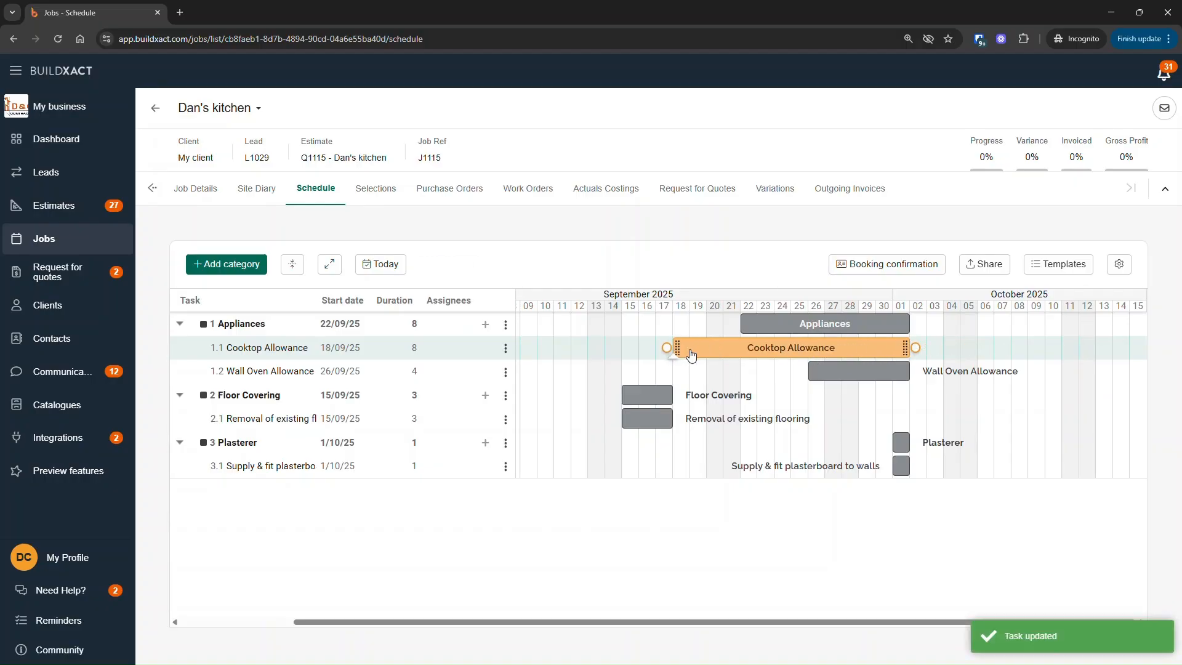
View the Cooktop Allowance task's details and colour choices, and close them without changes.
double_click(736, 354)
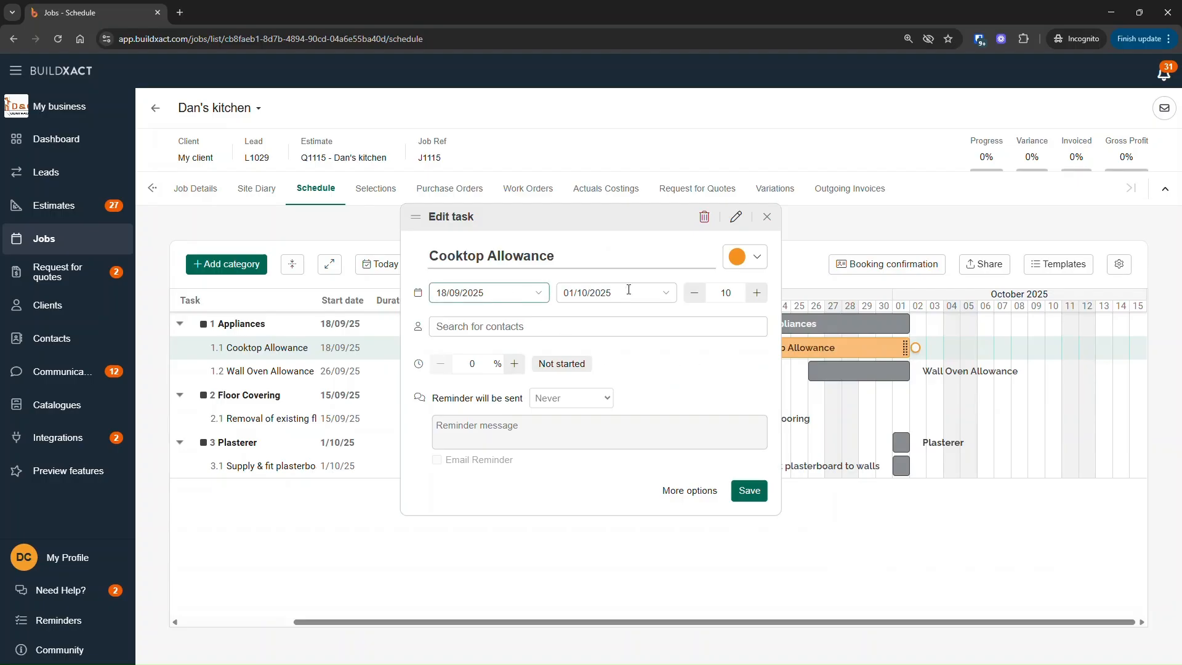
left_click(747, 263)
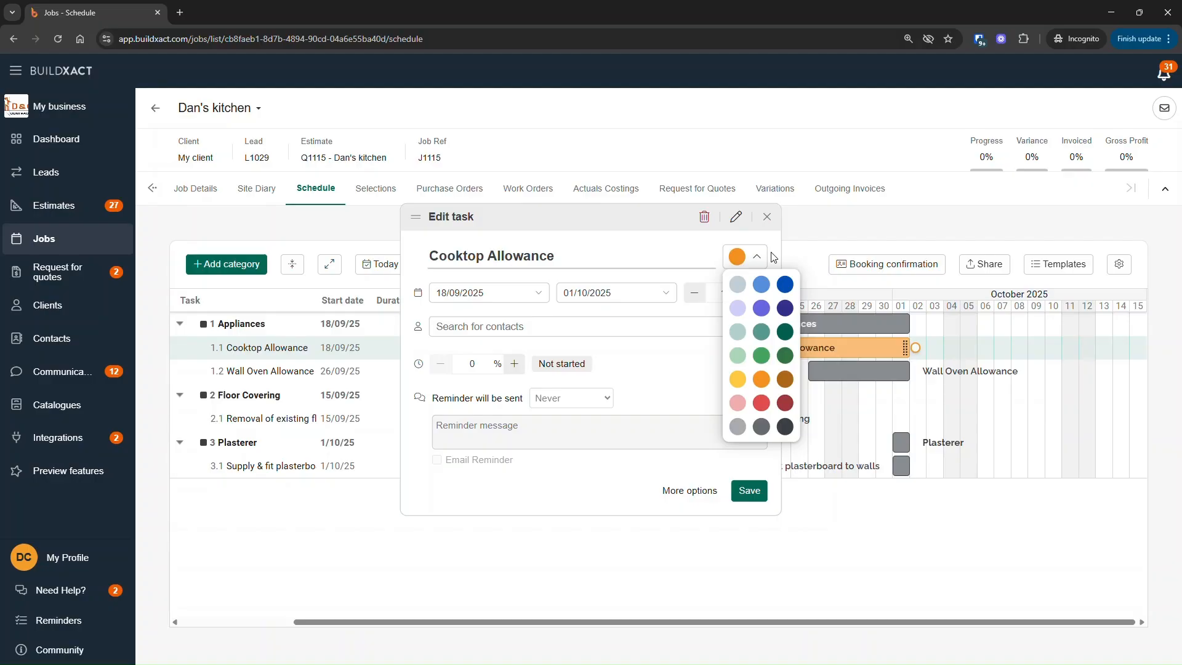
left_click(647, 248)
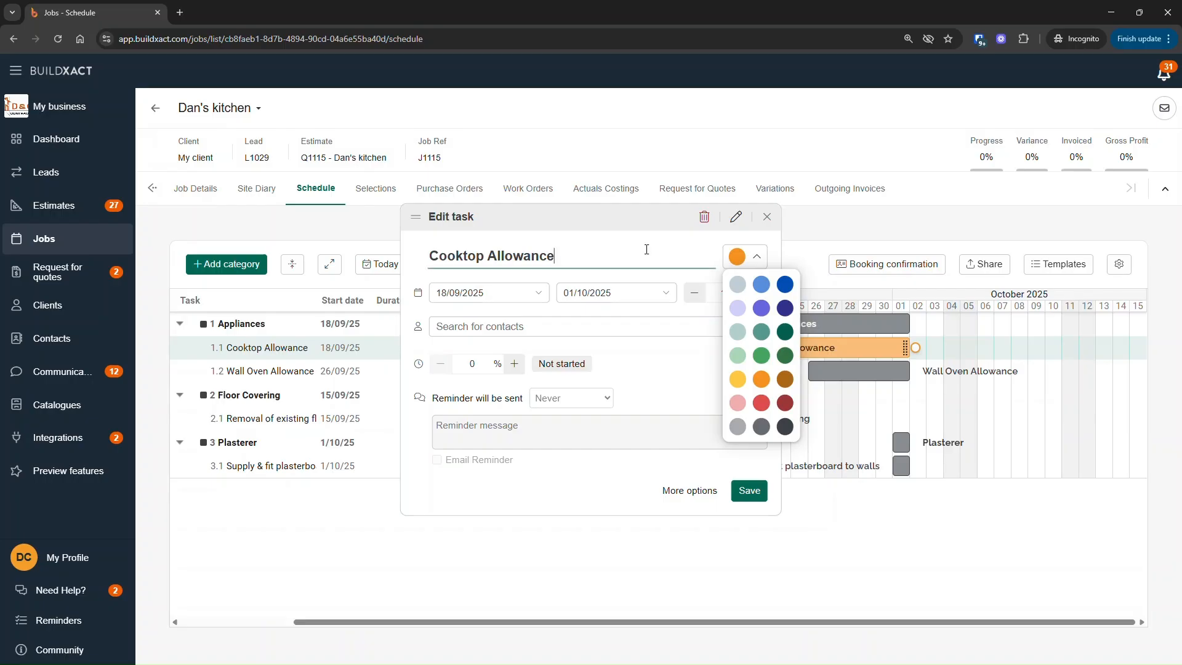
left_click(767, 217)
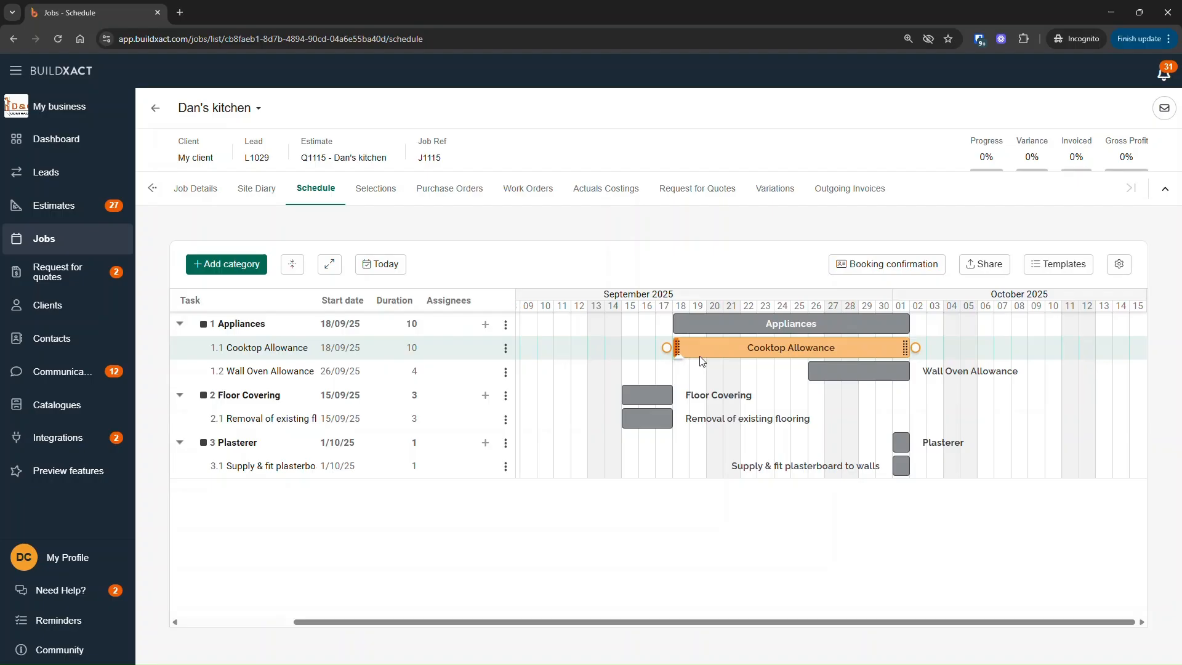
Set the Cooktop Allowance task's progress to 62% directly on its Gantt bar.
left_click_drag(676, 356, 738, 354)
left_click_drag(668, 361, 775, 362)
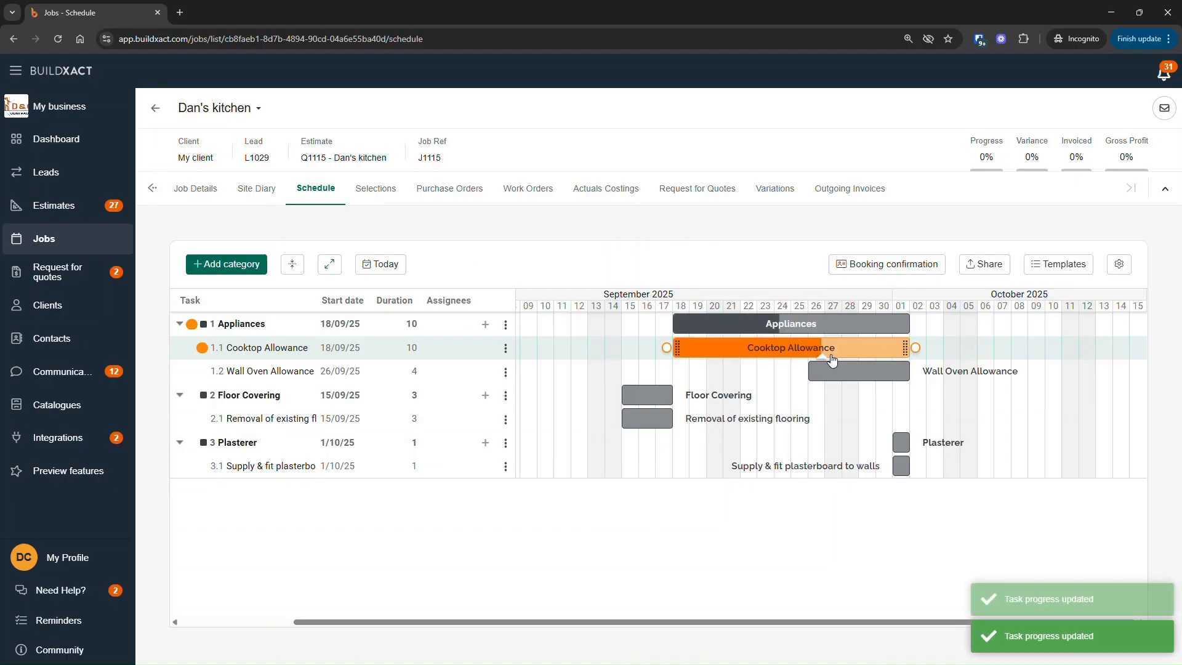
left_click_drag(826, 356, 911, 349)
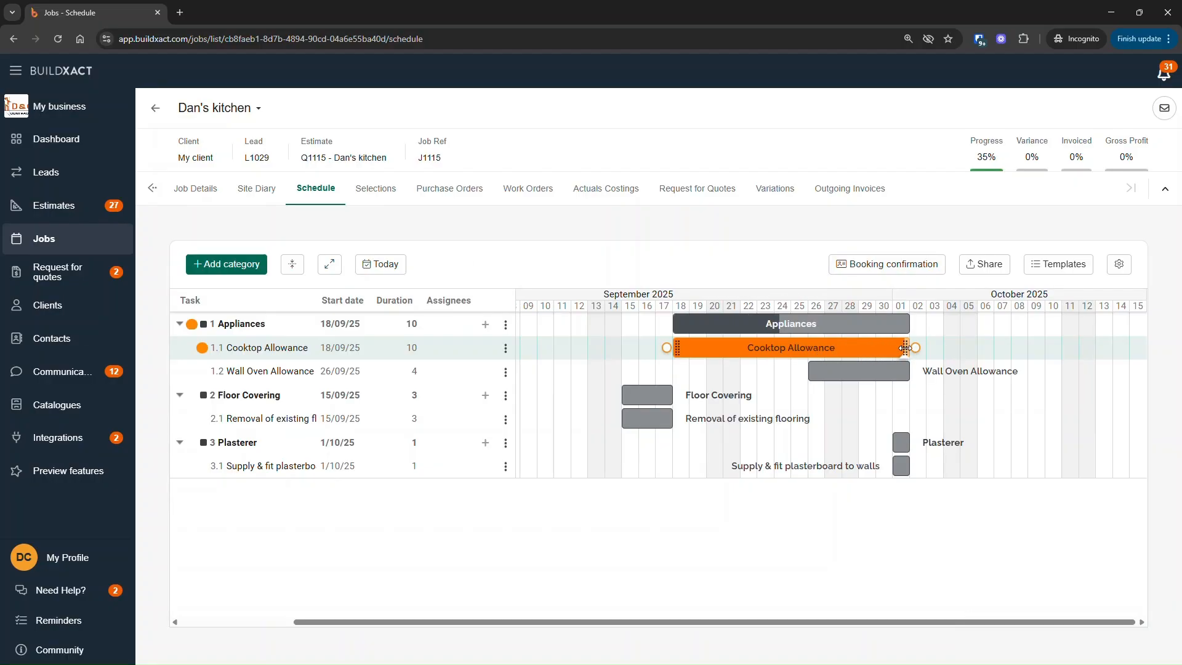
left_click_drag(967, 143, 997, 166)
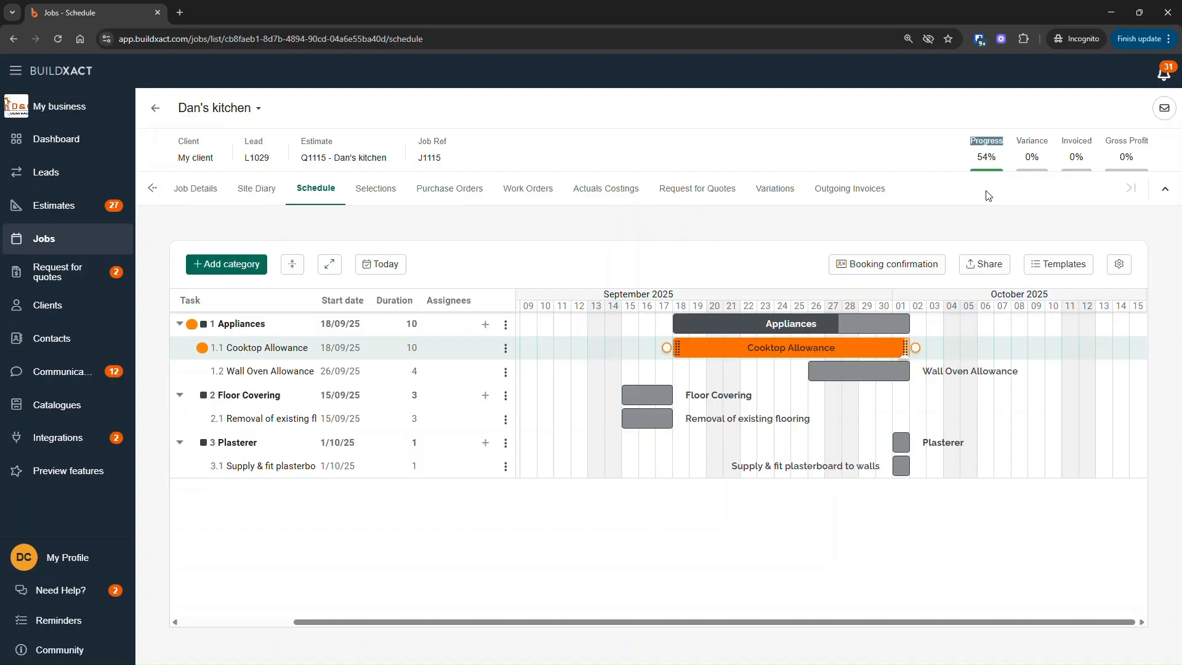
left_click_drag(908, 355, 819, 356)
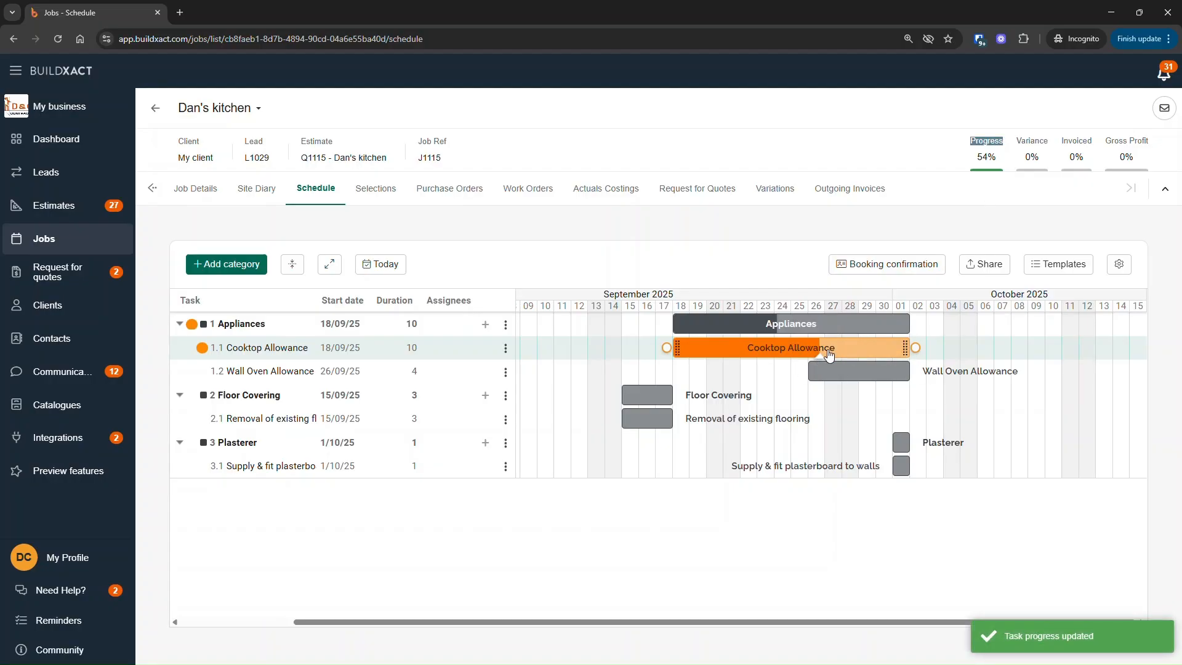
Try a progress of 45% in the Cooktop Allowance task details and close them without saving.
double_click(778, 347)
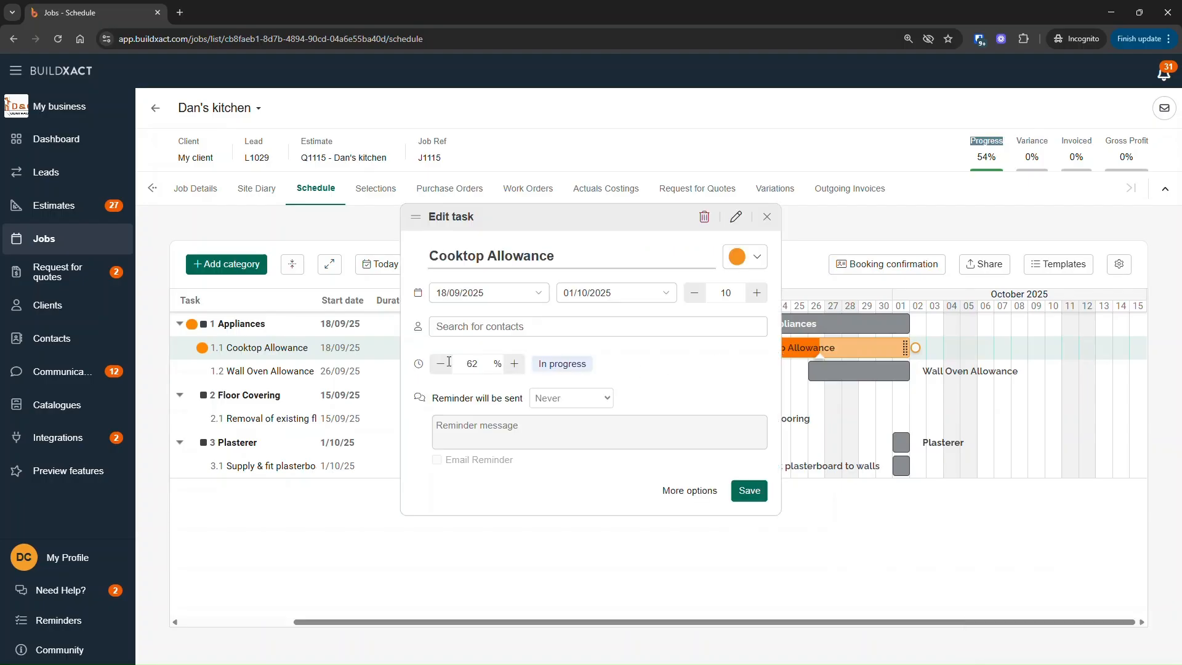
double_click(469, 363)
left_click(517, 365)
left_click(442, 368)
left_click(514, 366)
left_click(447, 372)
type("45")
left_click(769, 217)
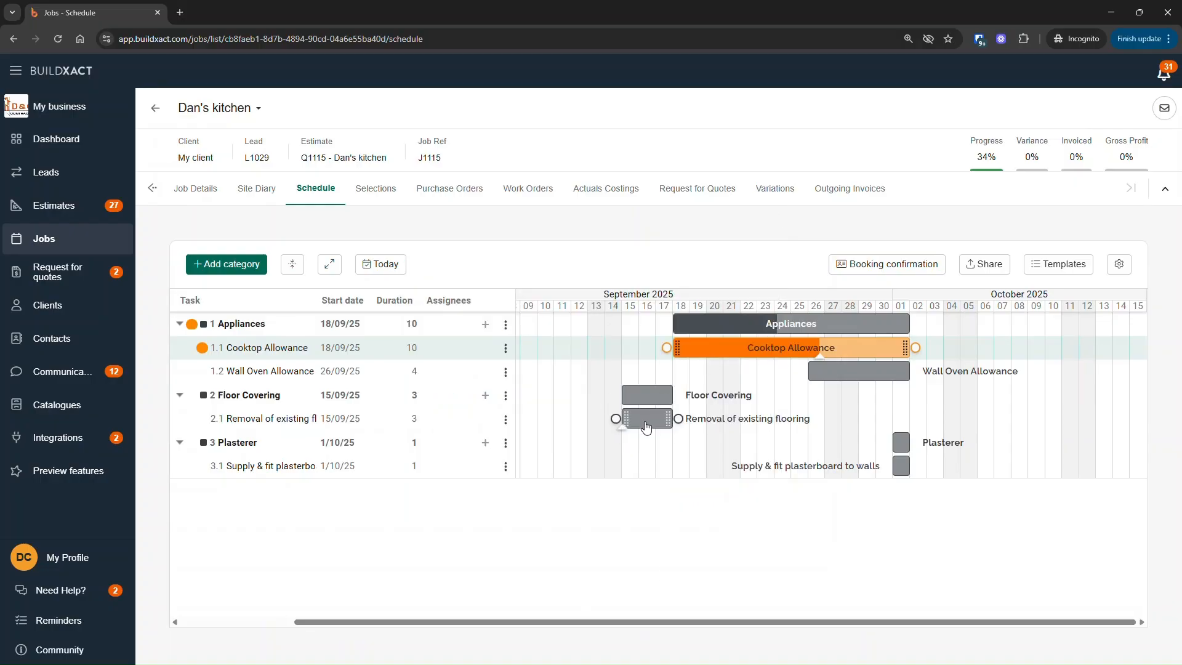
Start Removal of existing flooring on 7/10/25 and Wall Oven Allowance on 18/09/25, linking them to Cooktop Allowance's finish and start respectively.
left_click_drag(646, 426, 968, 422)
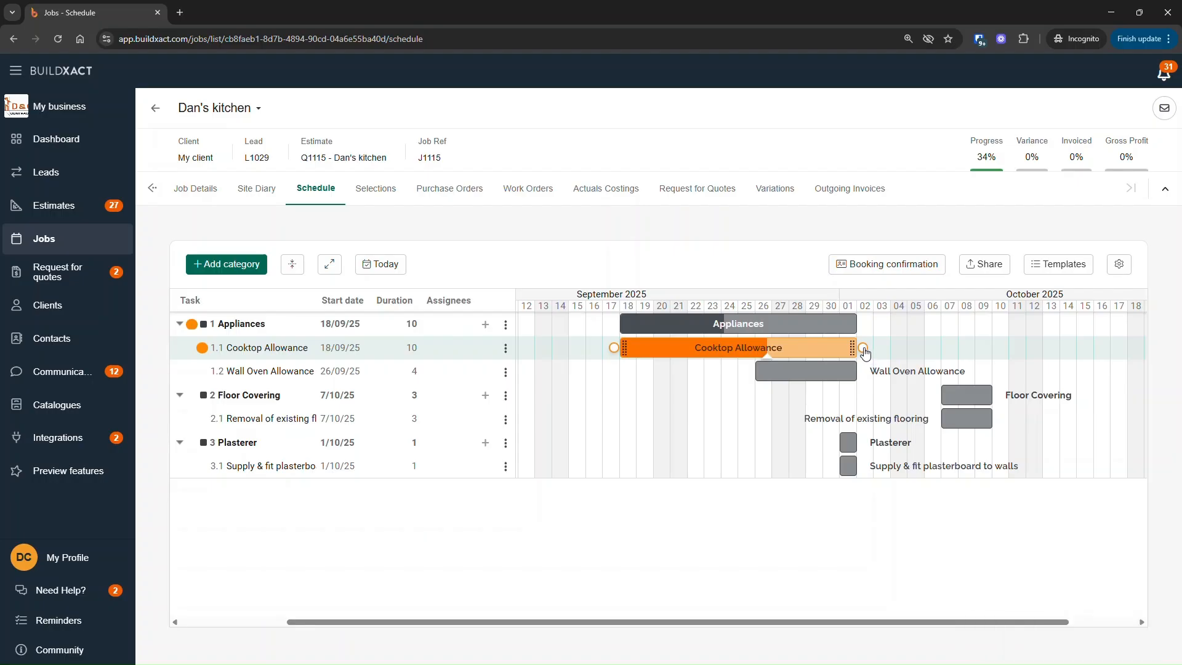
left_click_drag(864, 352, 937, 424)
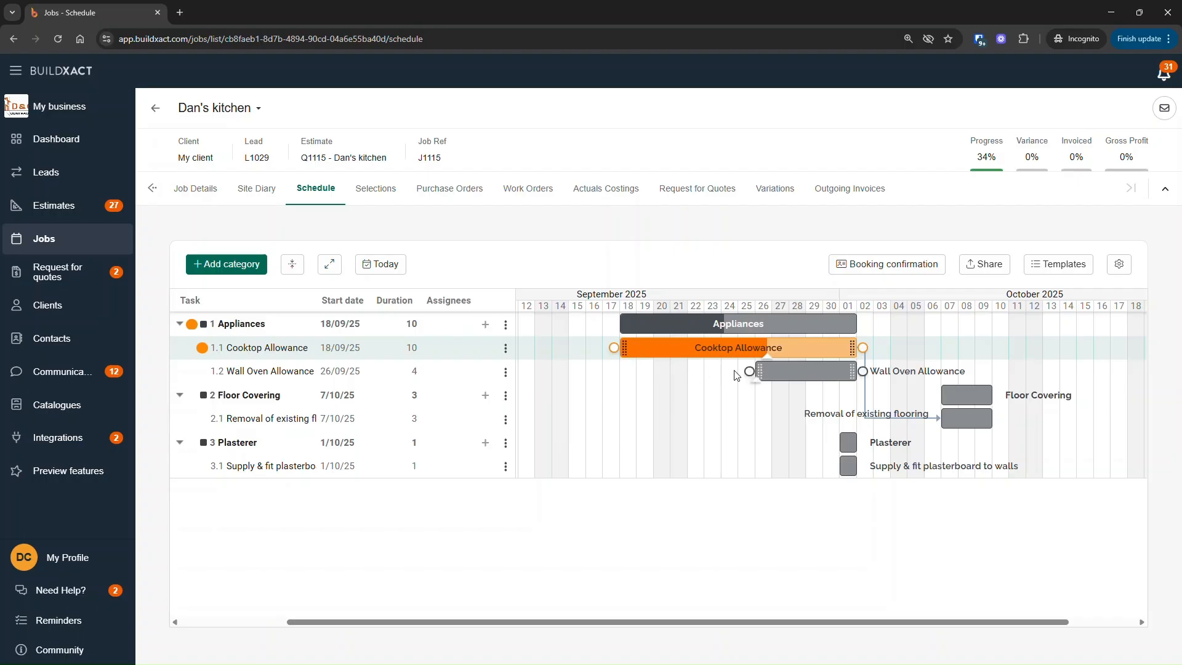
left_click_drag(803, 374, 613, 371)
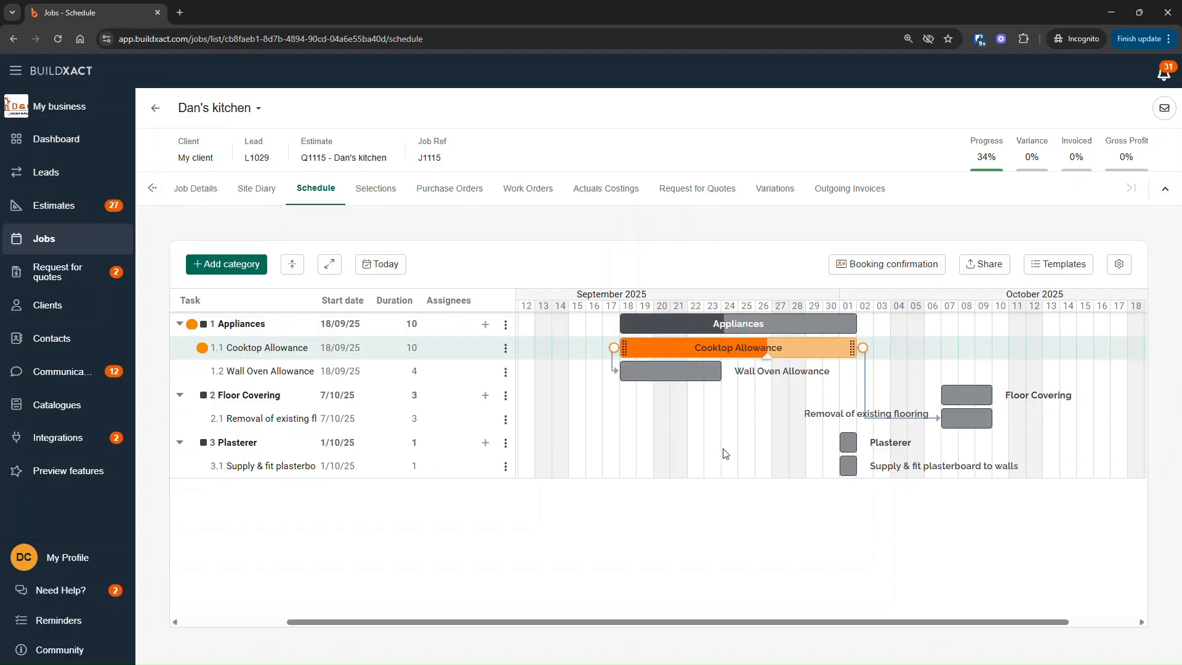
Delete the dependency between Cooktop Allowance and Removal of existing flooring.
left_click(866, 383)
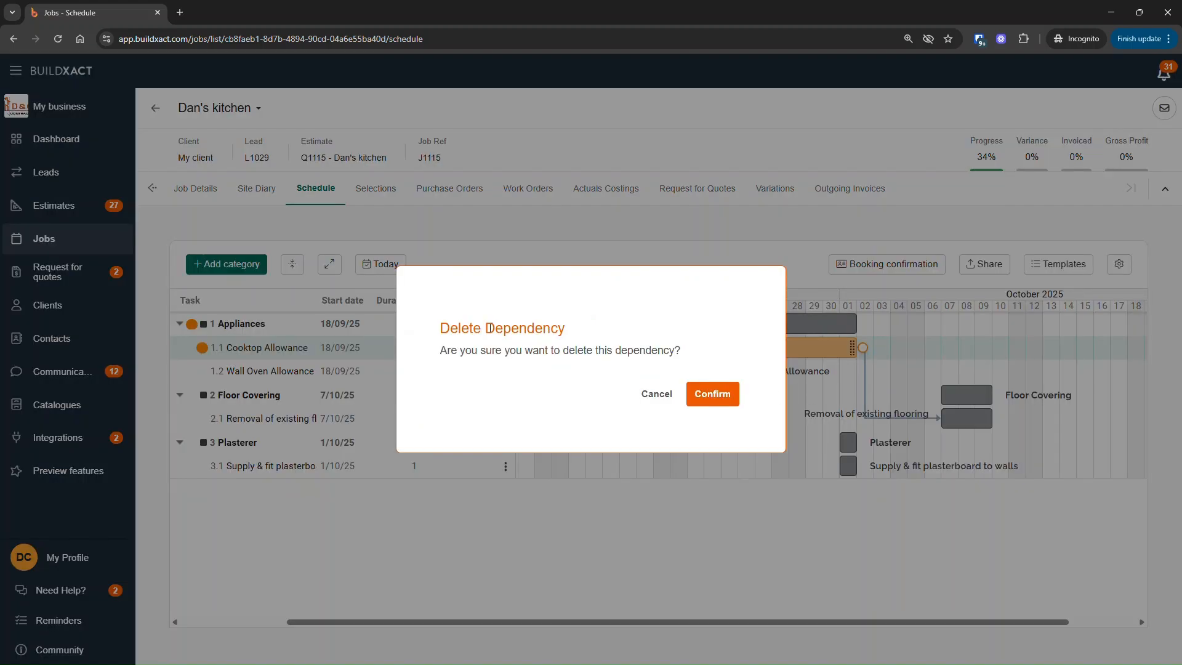
left_click_drag(460, 328, 548, 363)
left_click(584, 355)
left_click(712, 394)
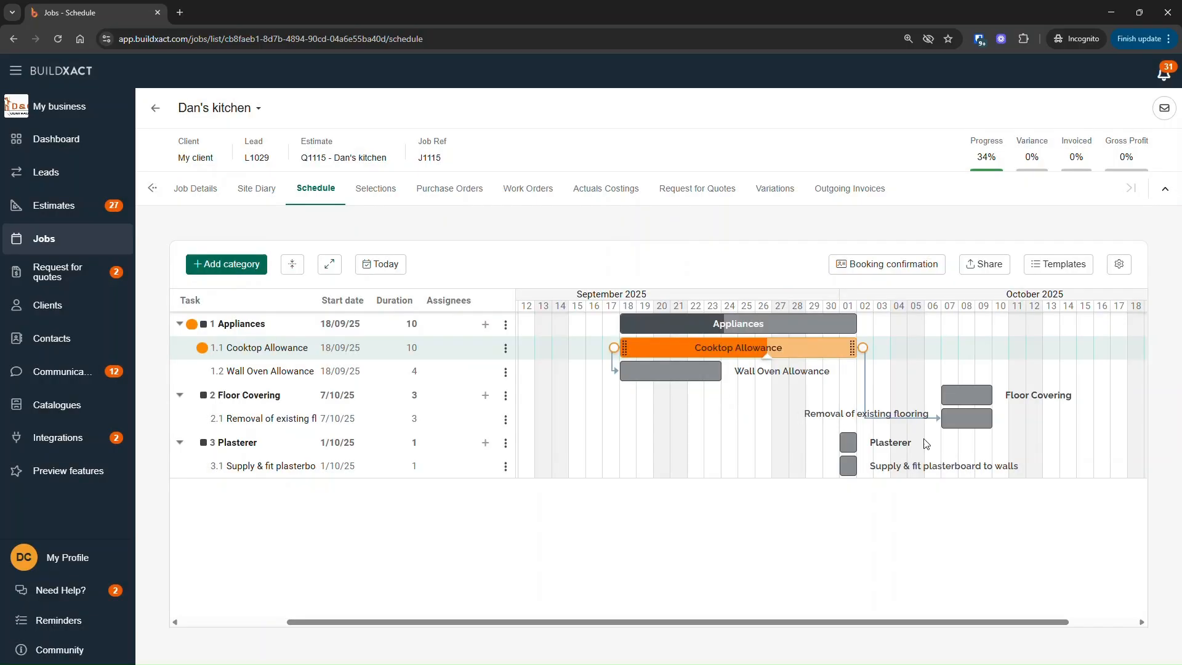
Turn on automatic dependencies for the job schedule.
left_click(1120, 264)
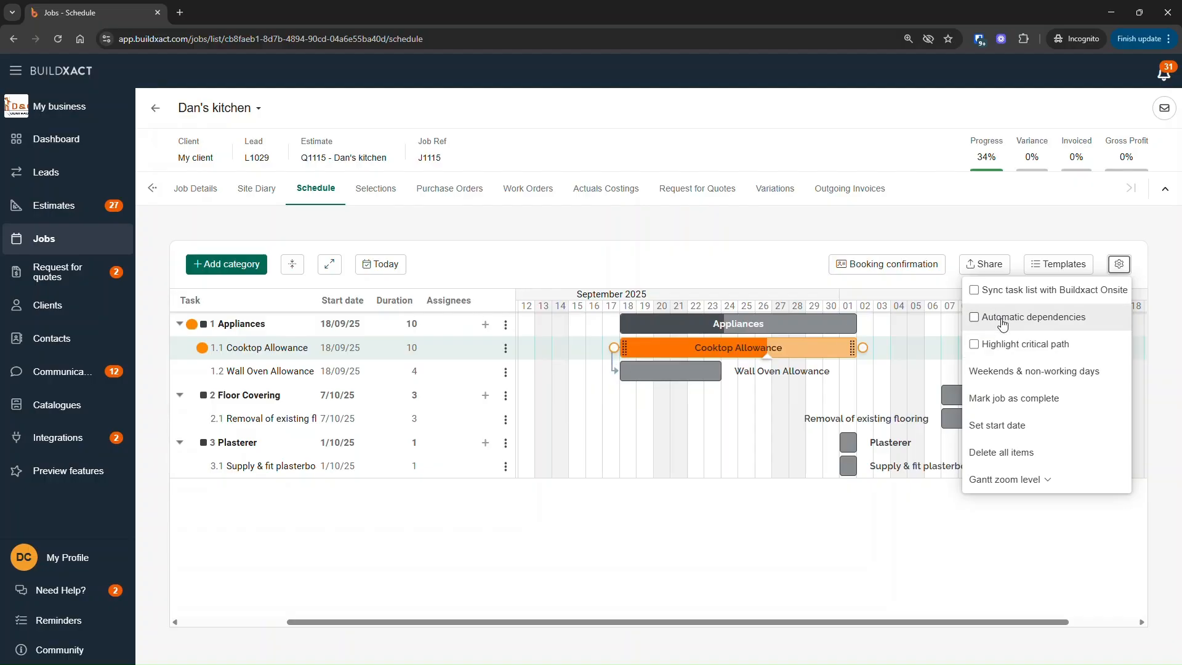
left_click(974, 317)
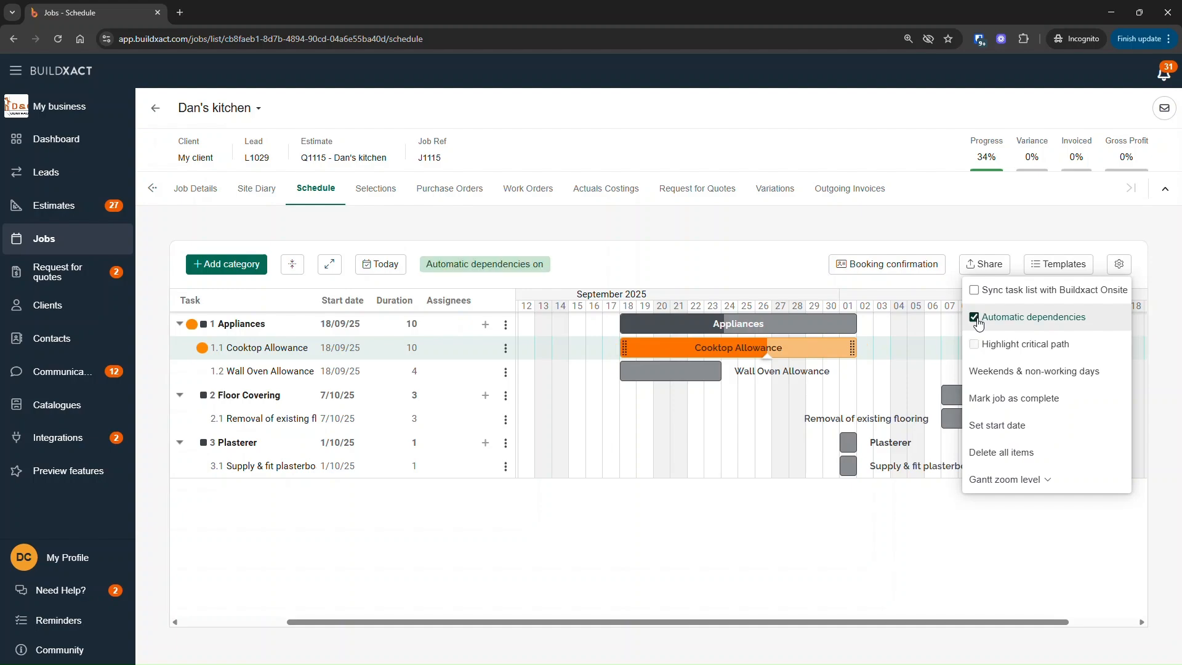
left_click(610, 517)
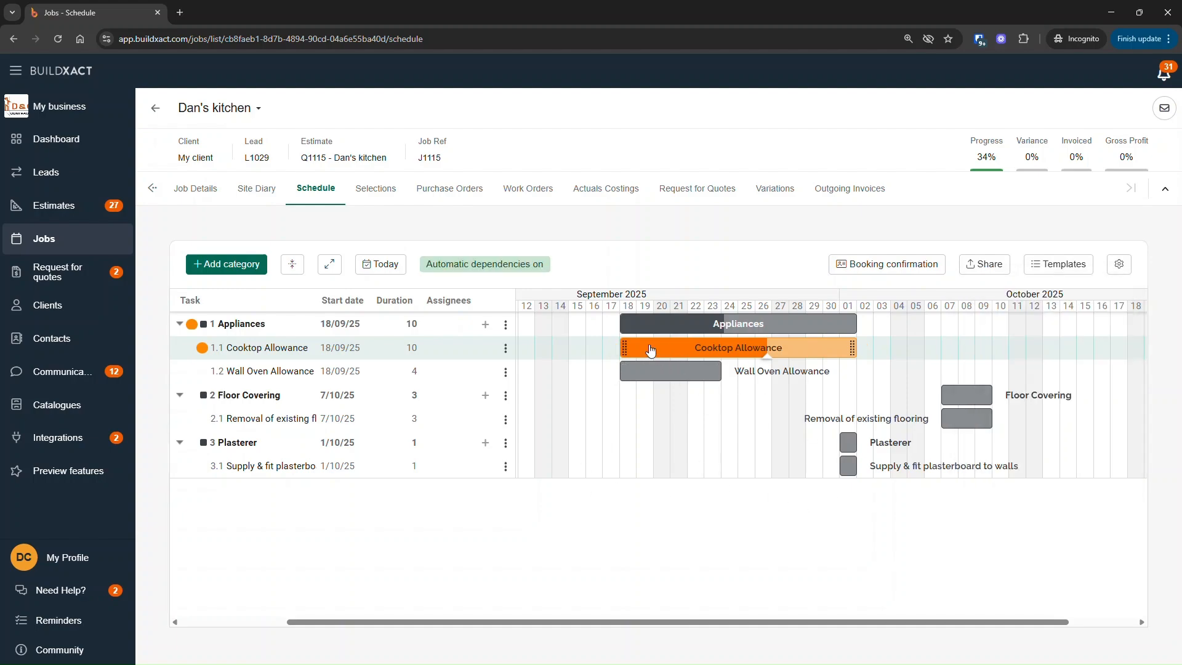
Move the Cooktop Allowance task to start on 1/10/25 and extend its duration to 12 days.
left_click_drag(627, 347, 845, 348)
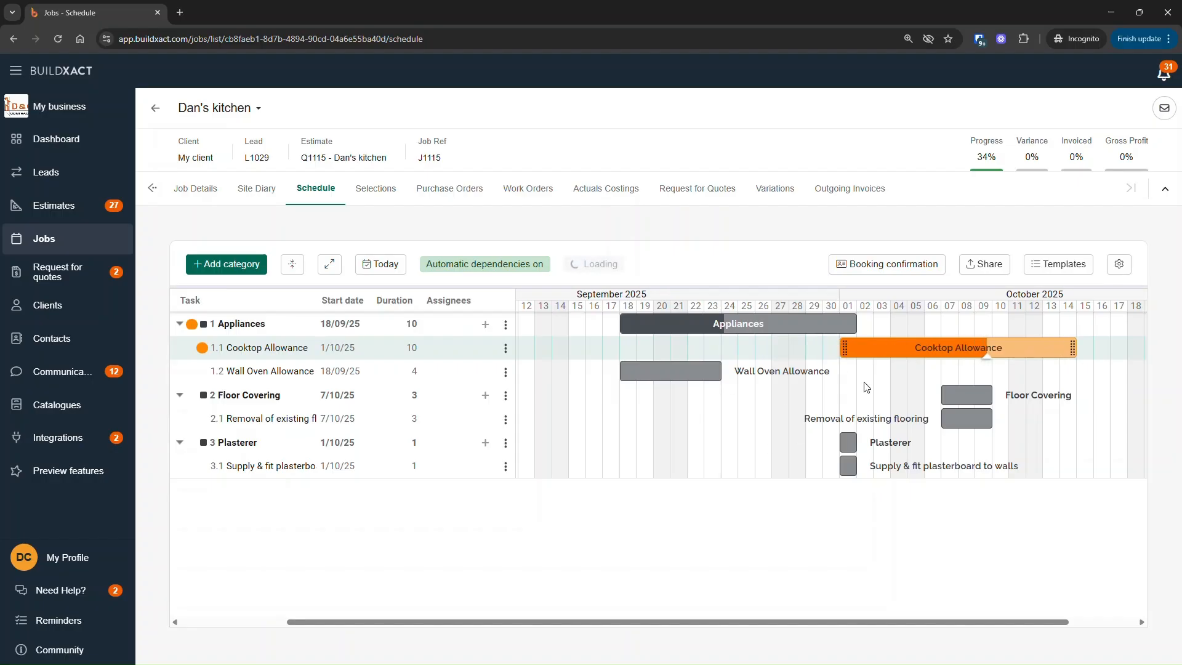
double_click(851, 356)
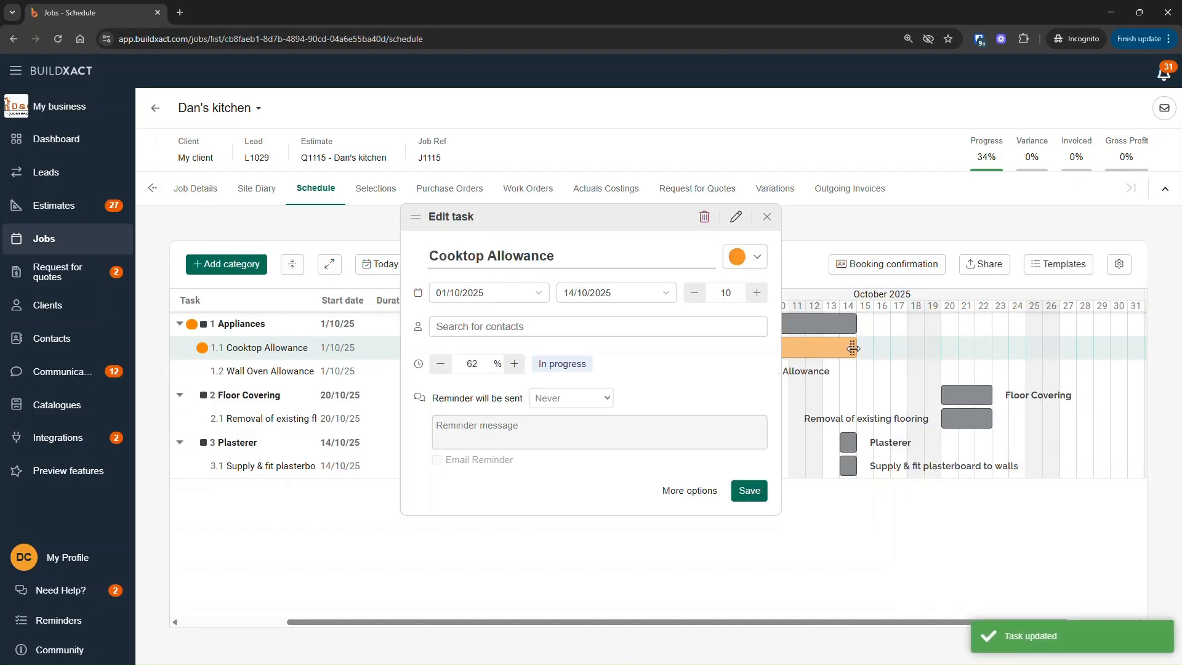
left_click_drag(853, 348, 886, 349)
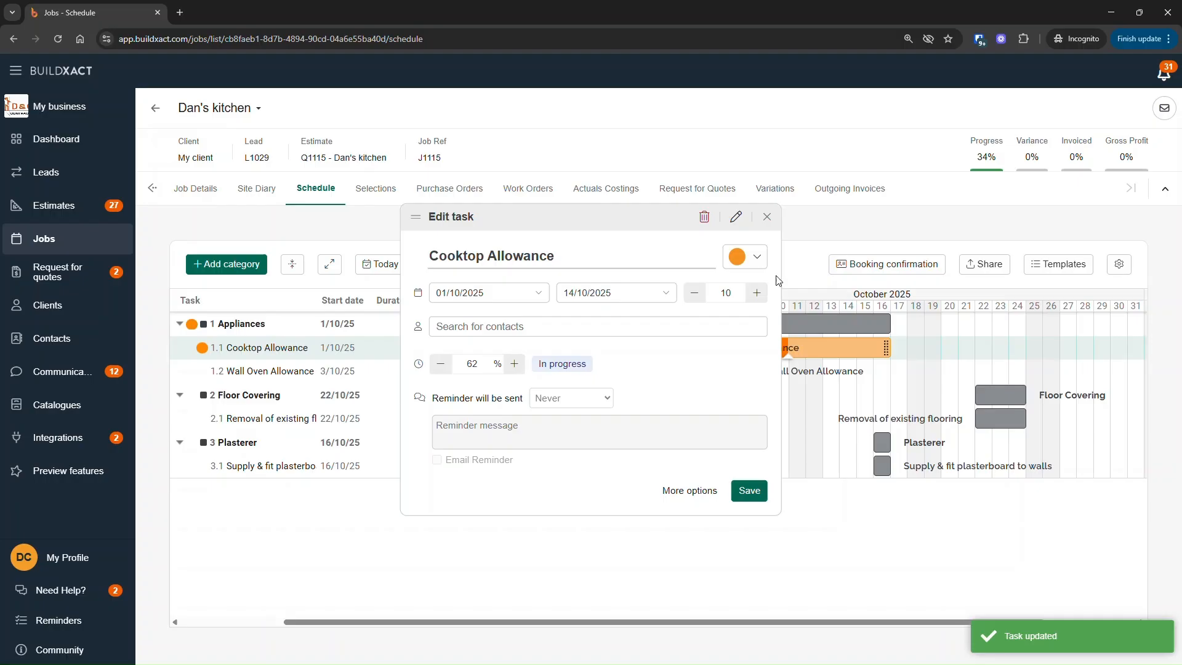
left_click(766, 216)
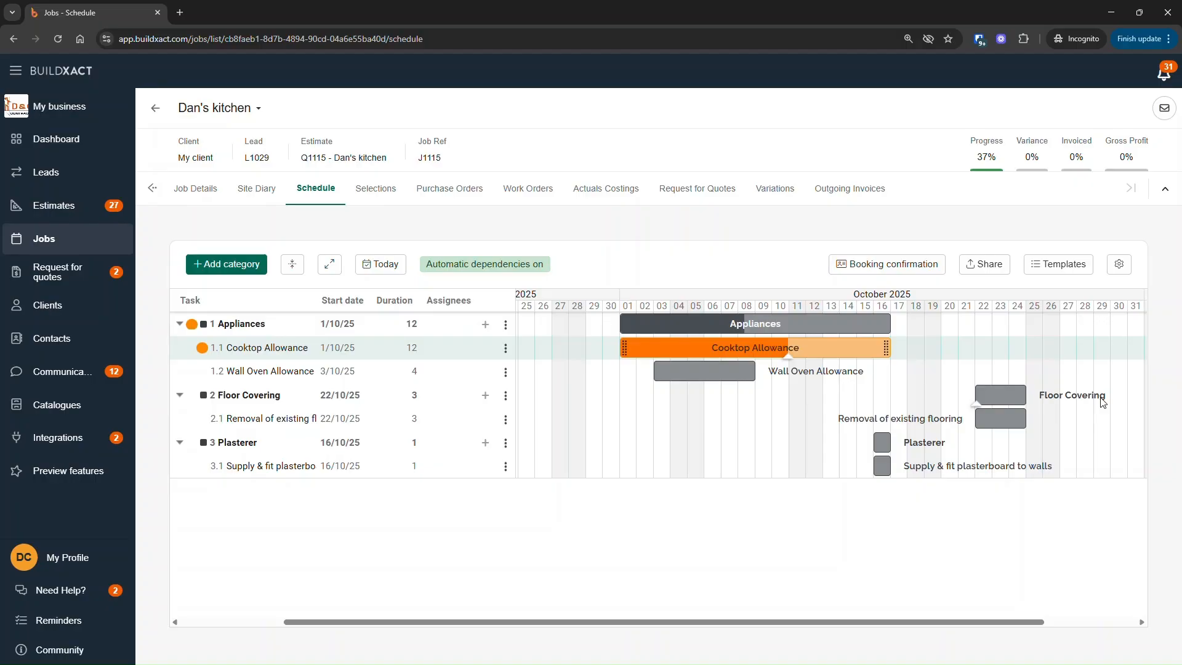
Turn off automatic dependencies for the job schedule.
left_click(1119, 264)
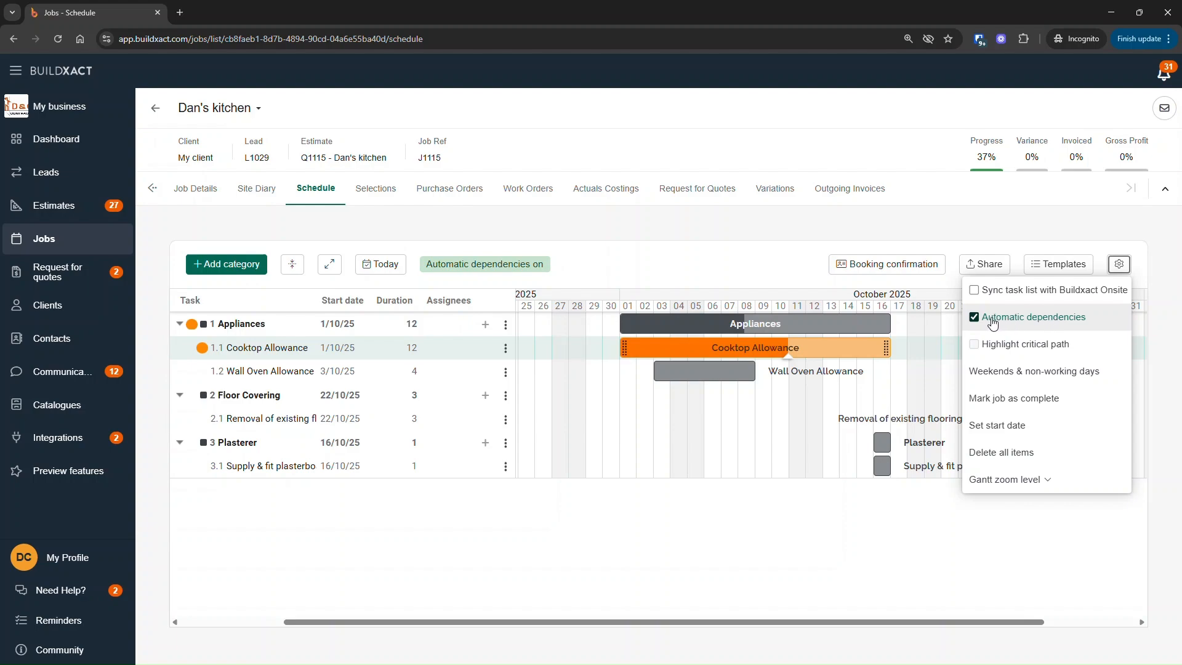
left_click(1048, 320)
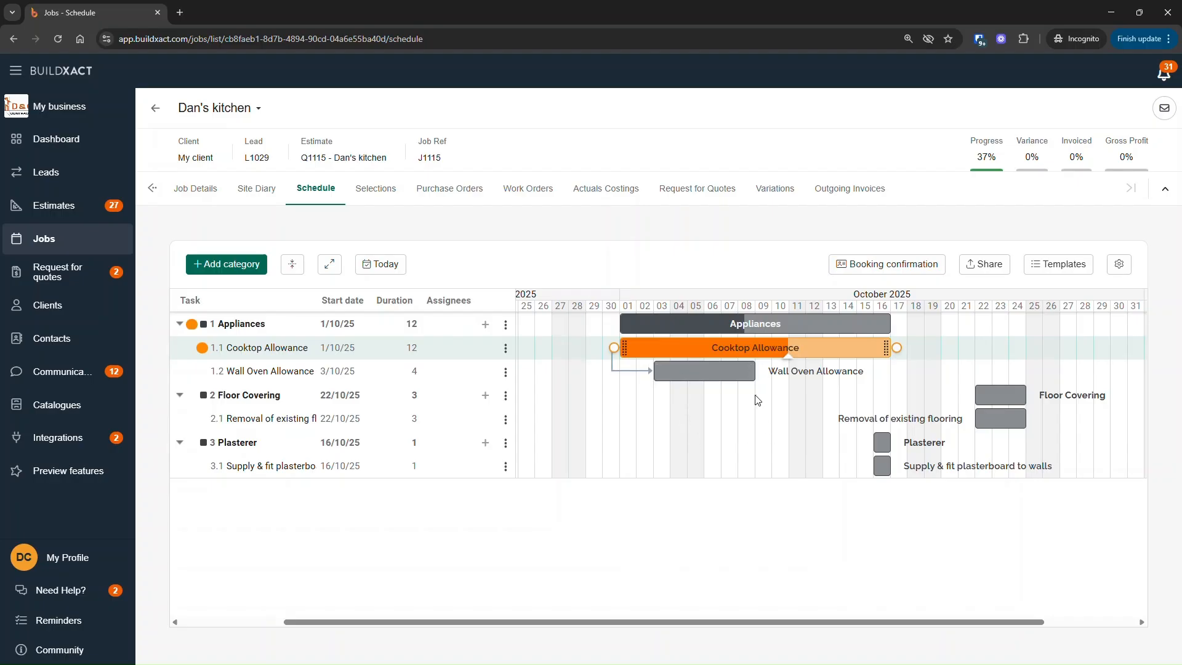
Review the schedule's weekend exclusion and non-working days settings without changing them.
left_click(1119, 265)
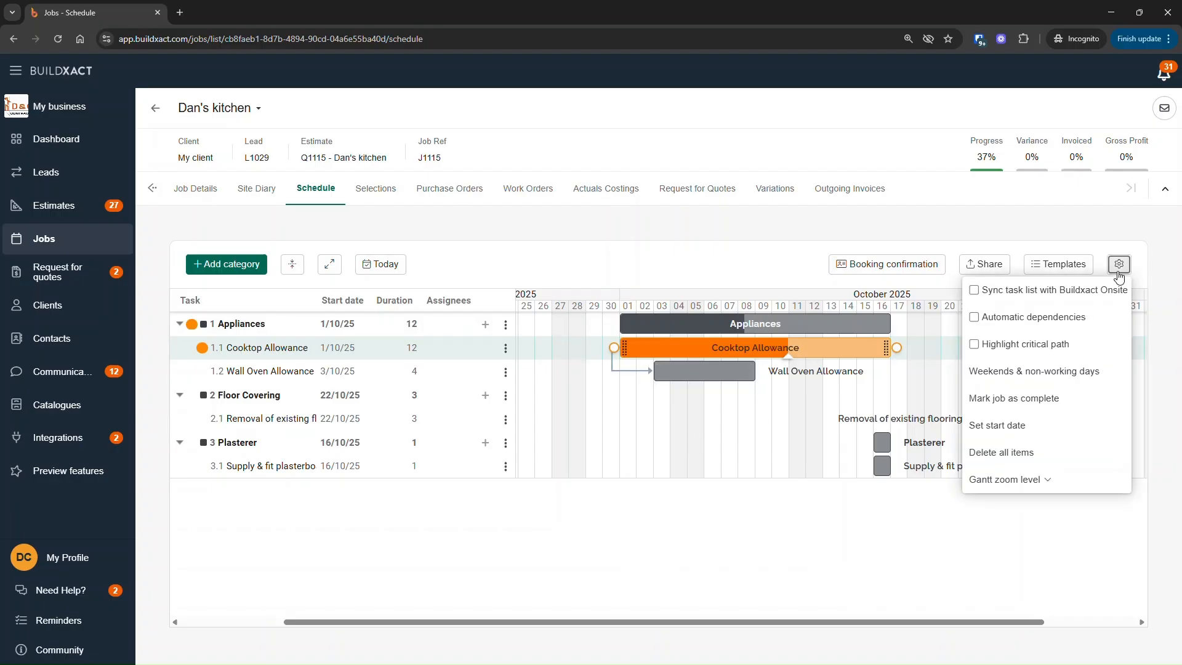
left_click(1079, 377)
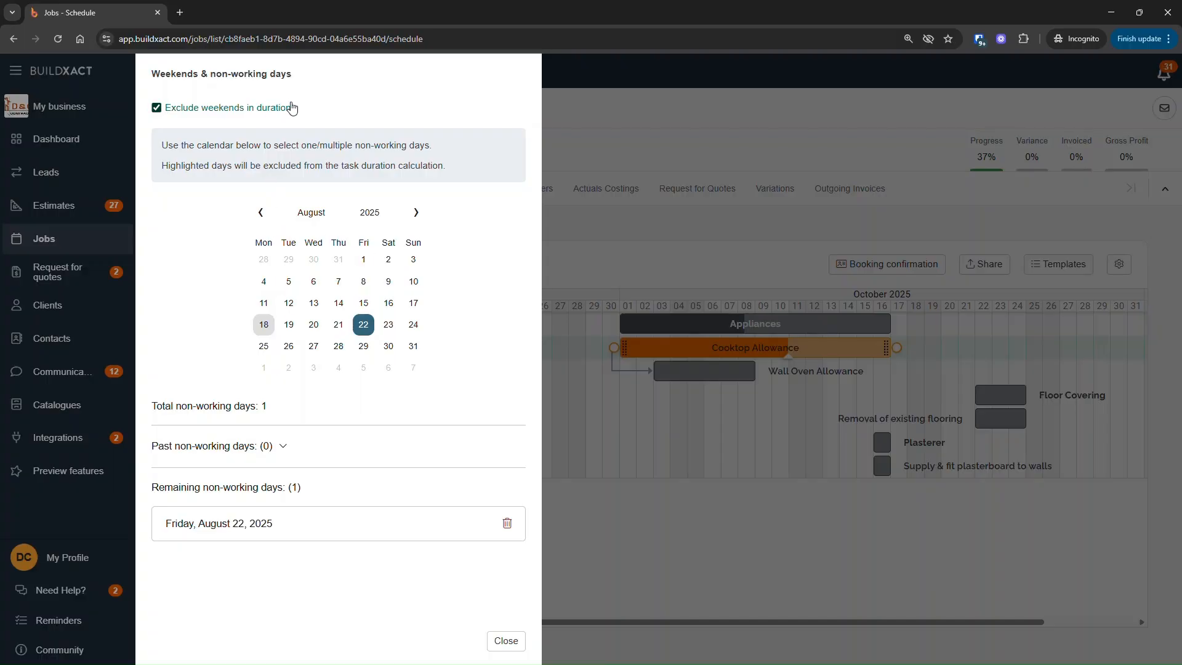
left_click(500, 640)
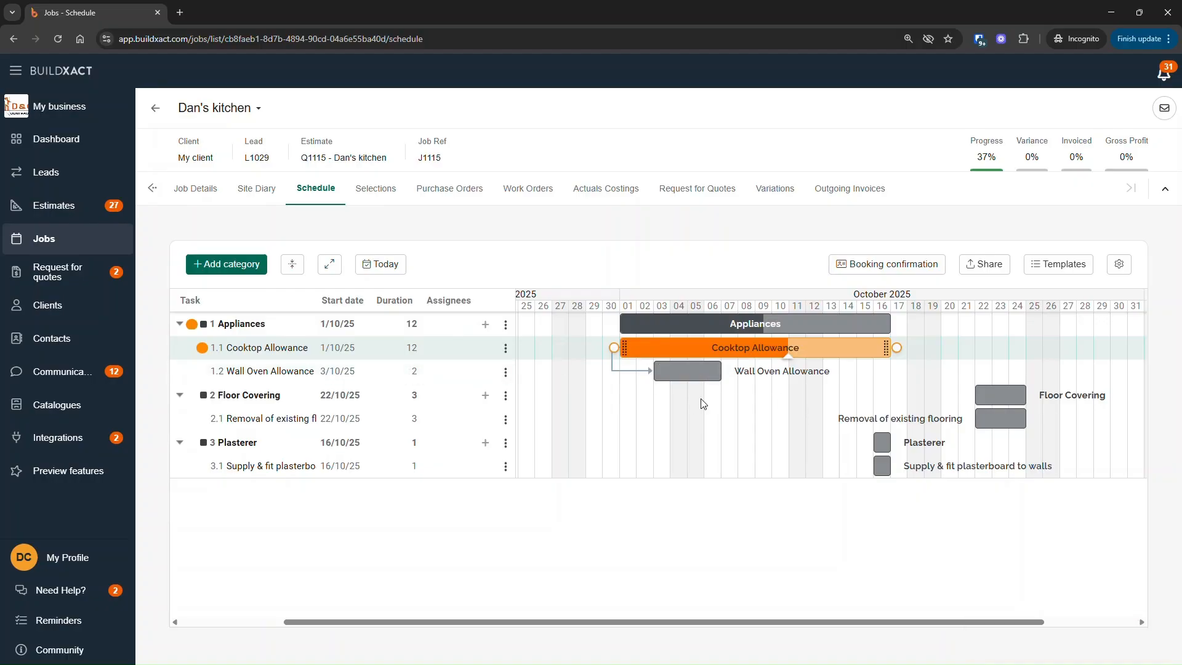
Add Tuesday, August 19, 2025 as a non-working day and delete Friday, August 22, 2025 from the non-working days.
left_click(1119, 264)
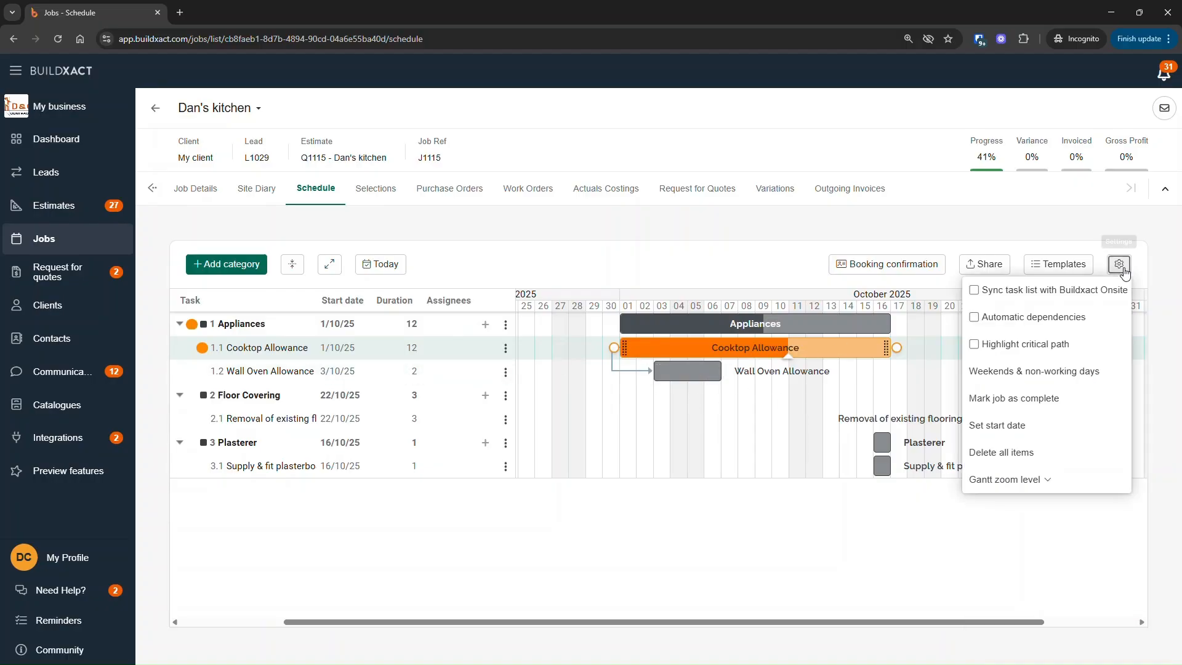
left_click(1085, 381)
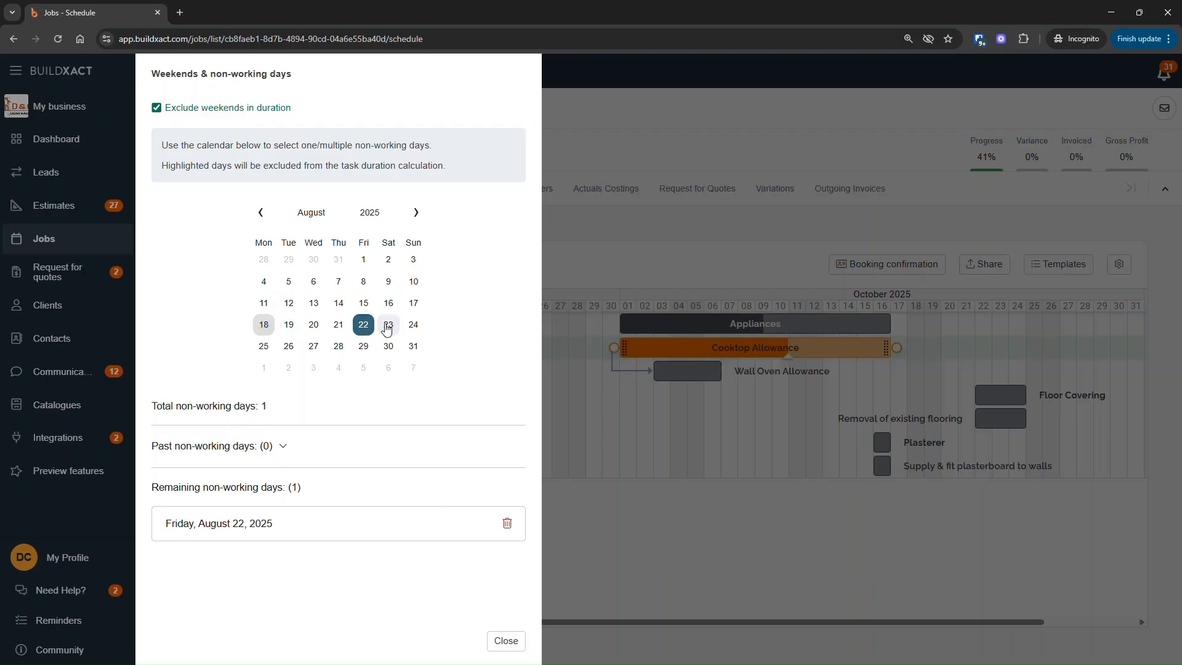
left_click(290, 326)
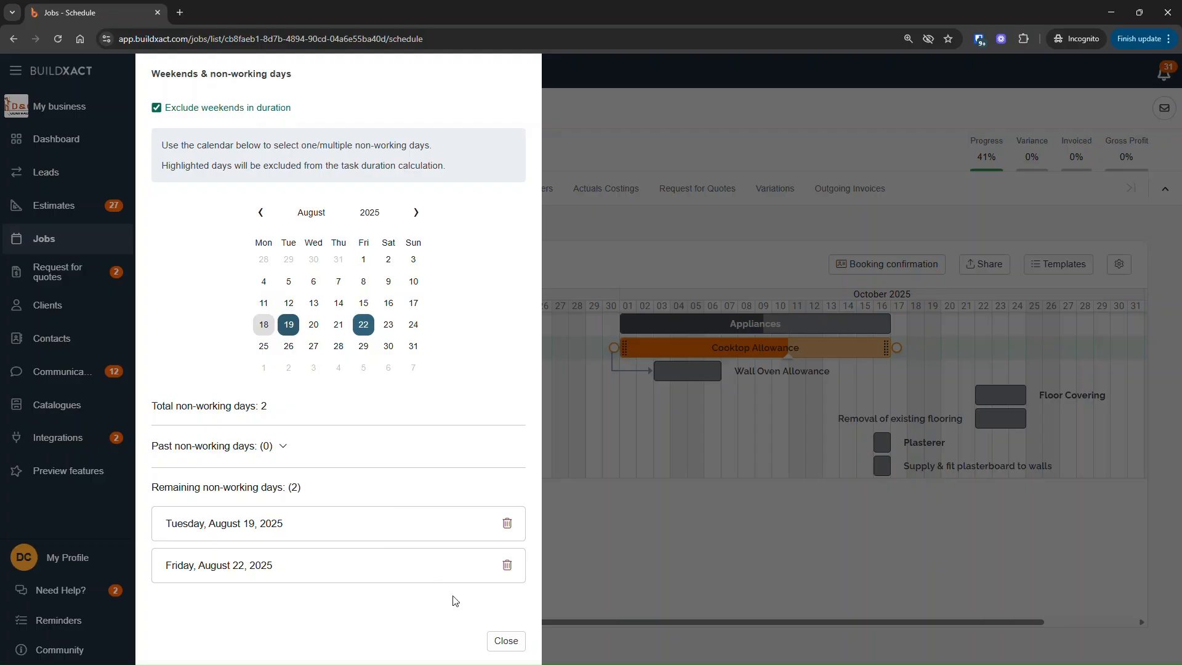
left_click(506, 565)
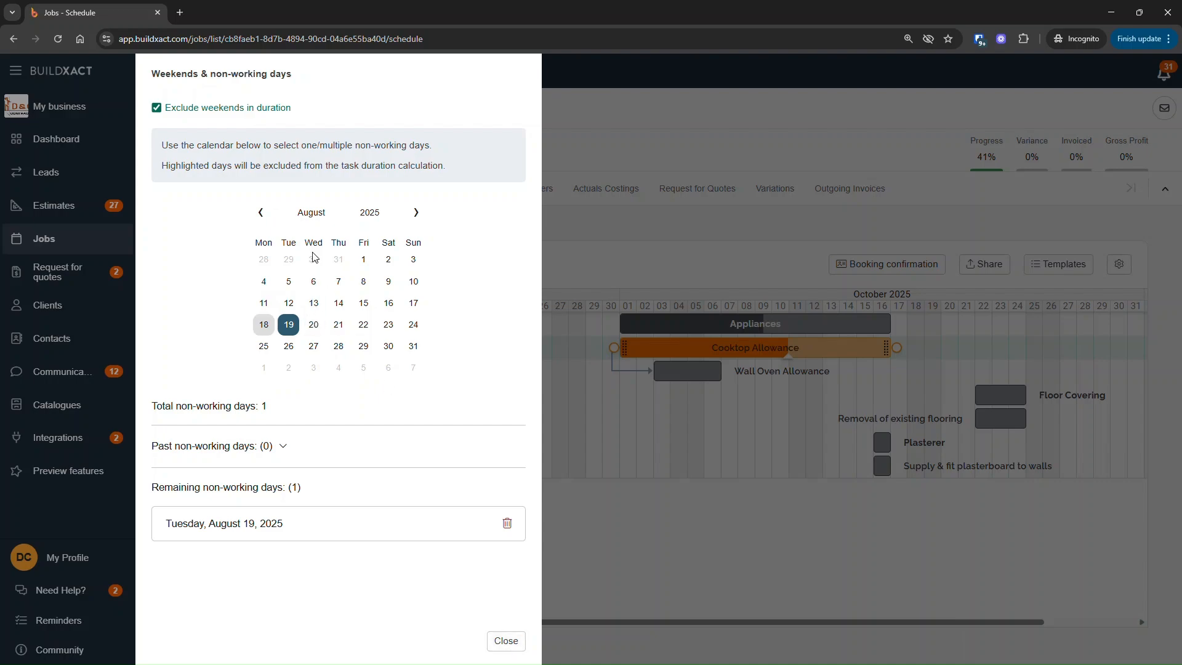
left_click(518, 641)
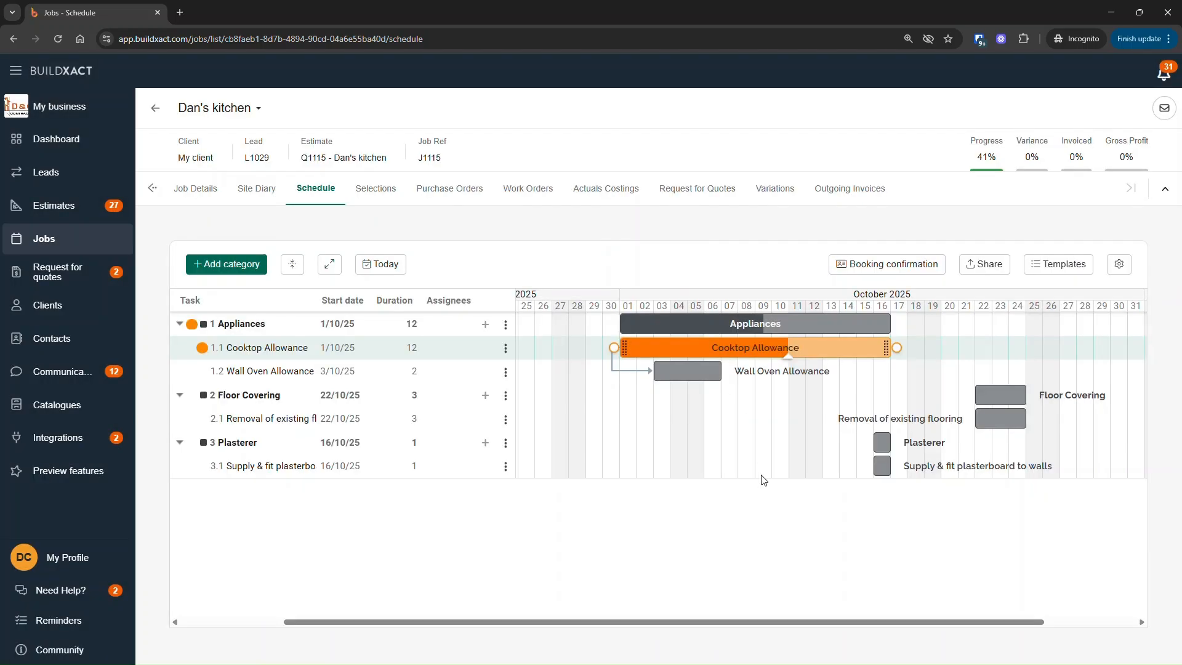
left_click_drag(702, 617, 747, 624)
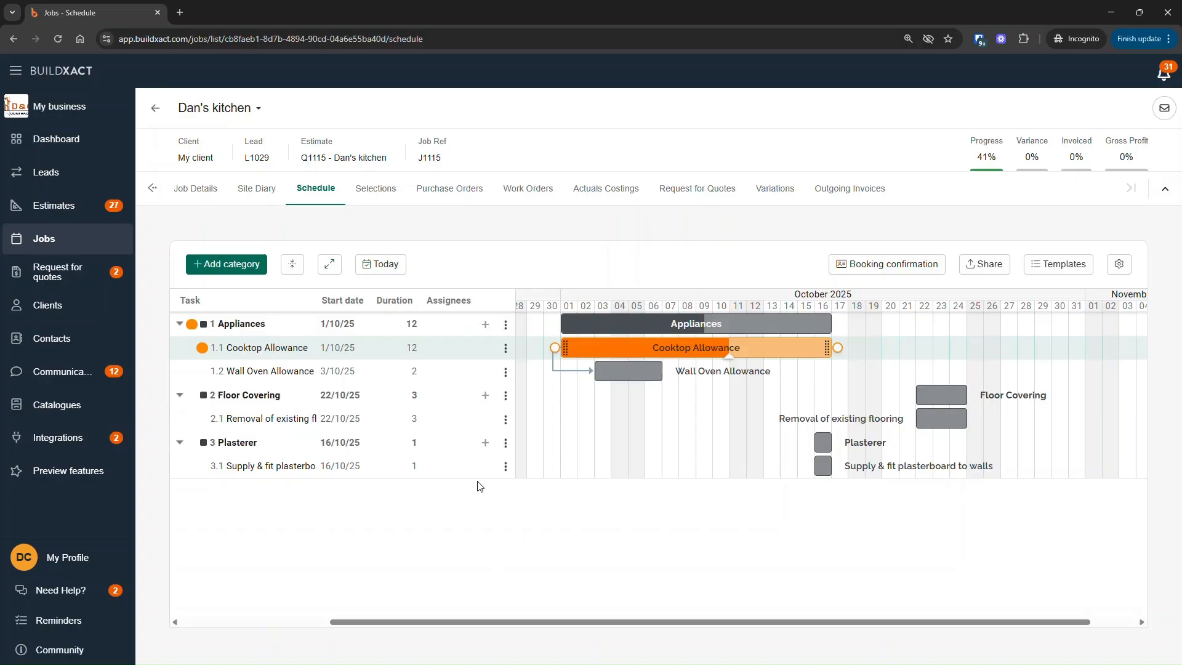
left_click(1119, 264)
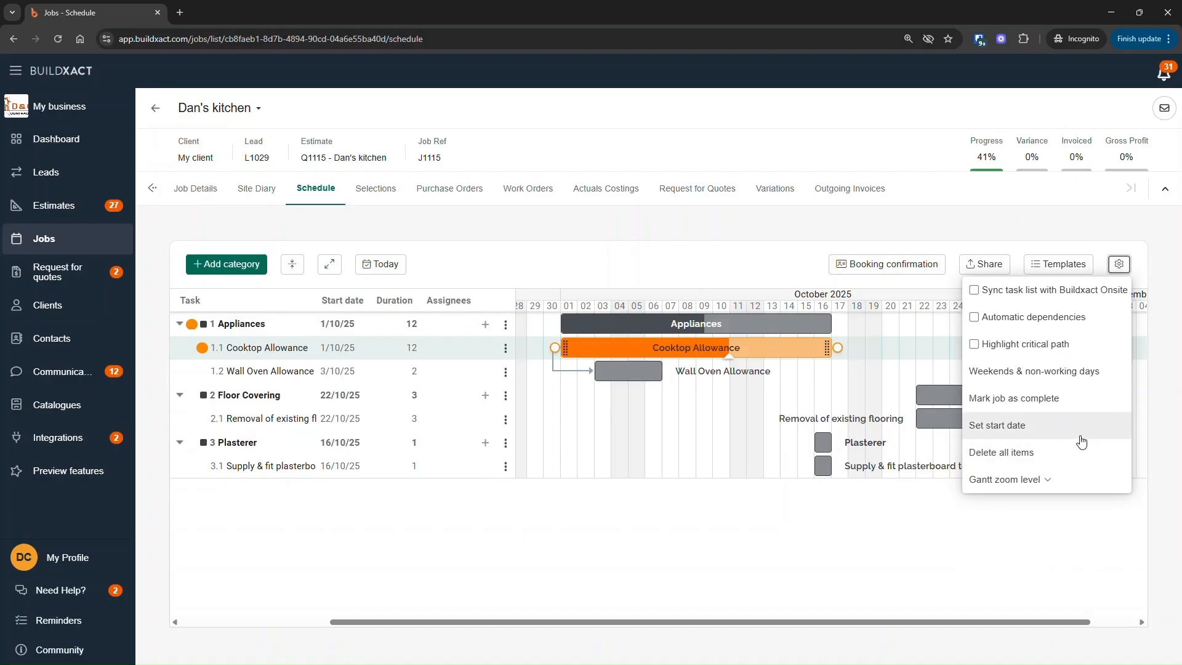
left_click(654, 277)
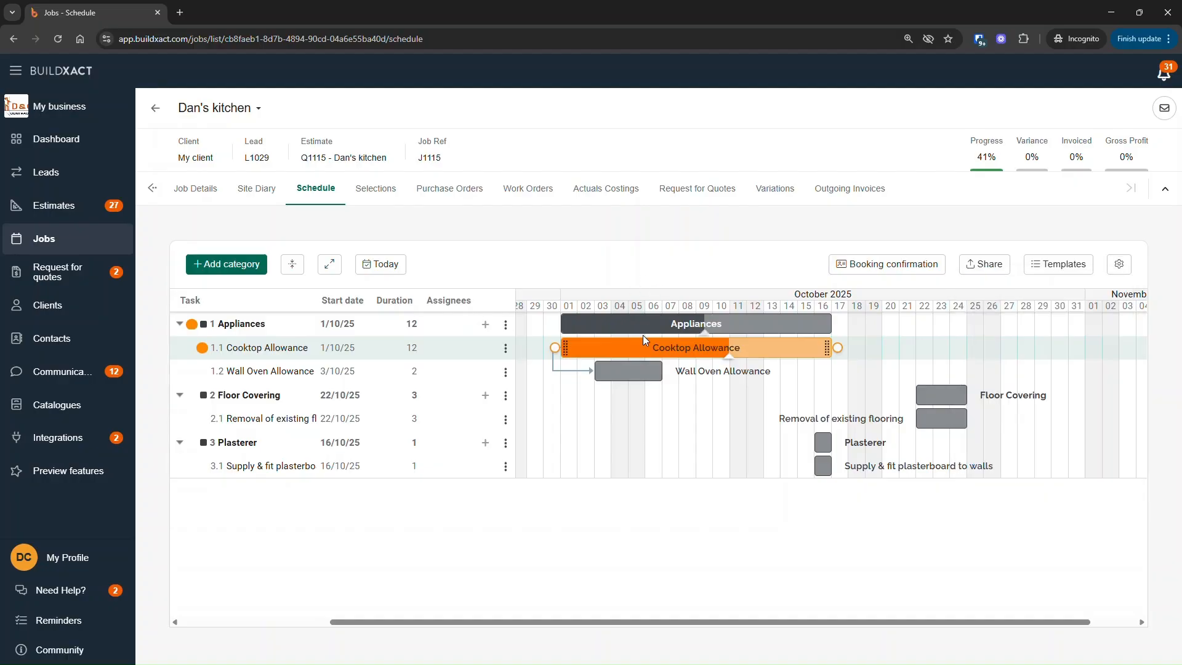
Open the Cooktop Allowance task for editing, search its assignable contacts for "new contact", and clear the search.
double_click(634, 355)
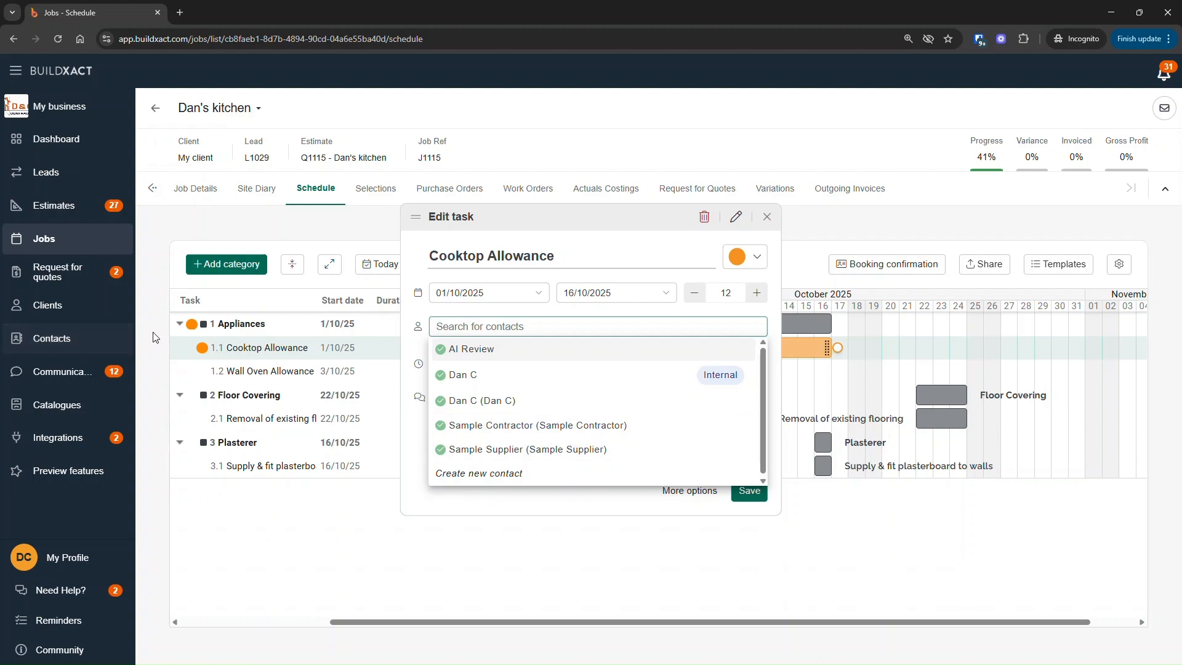
type("new cons")
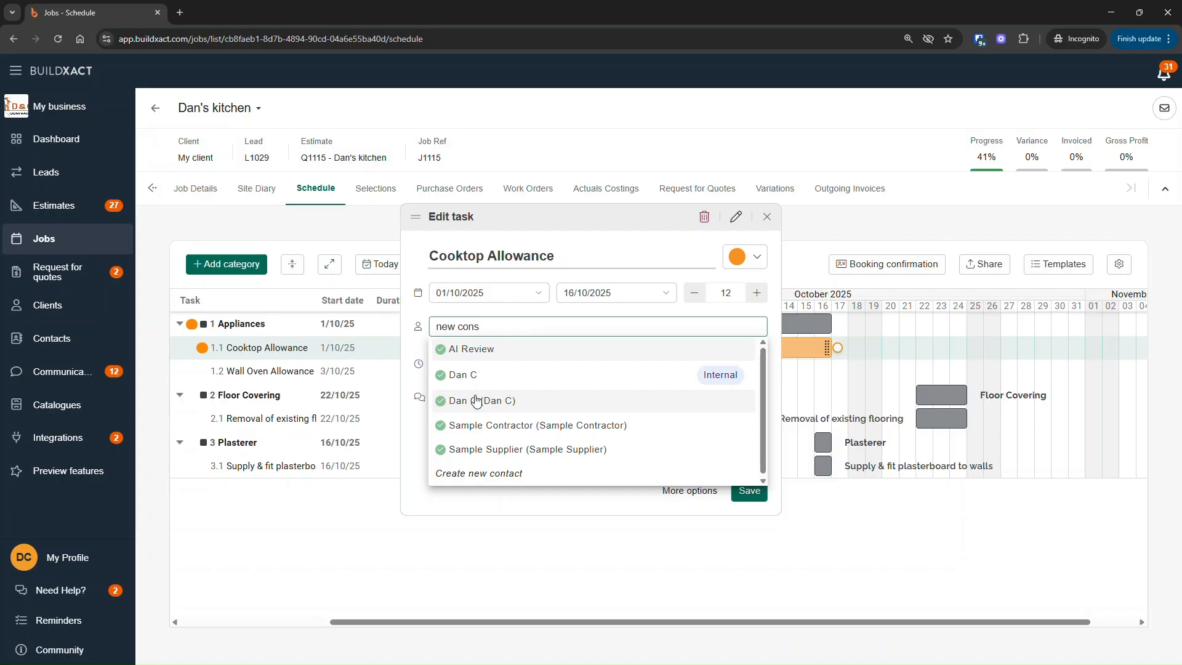
key("BackSpace")
type("tact")
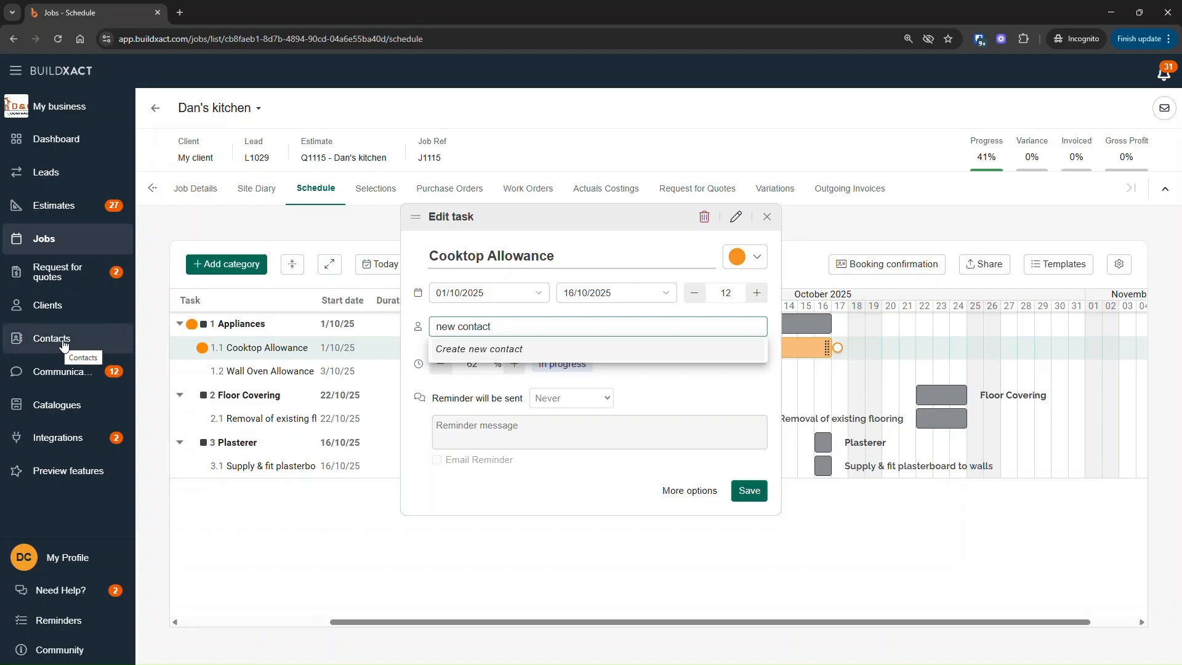
key("ctrl+a")
key("BackSpace")
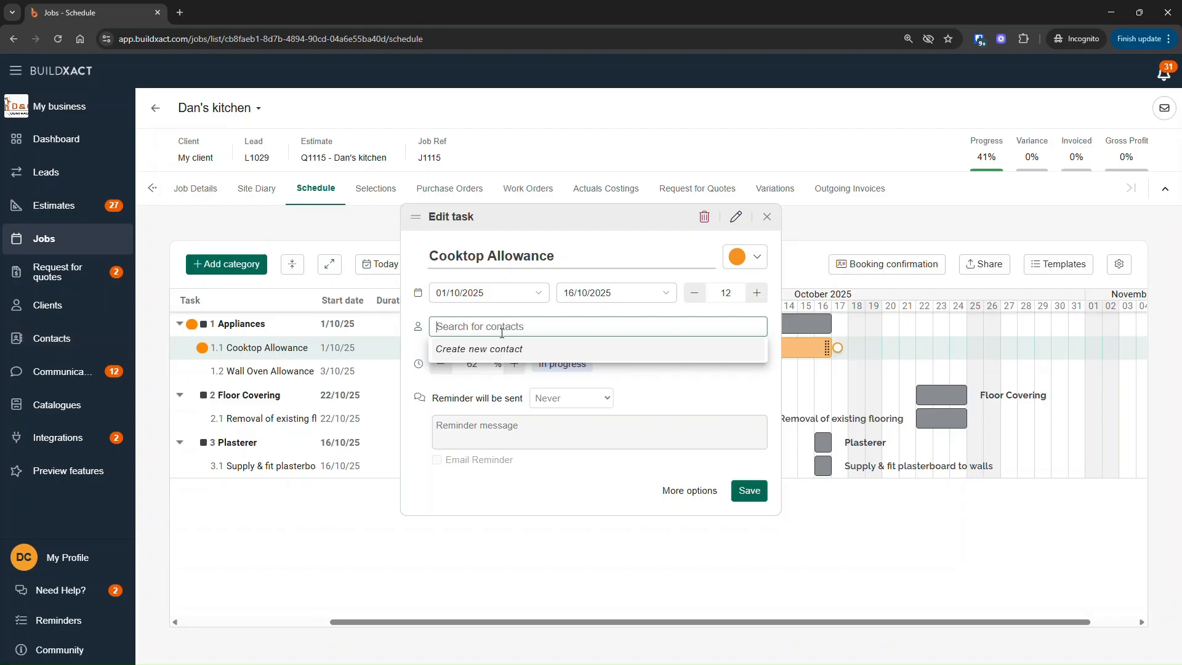
Assign the internal contact and Sample Contractor to the Cooktop Allowance task.
left_click(507, 372)
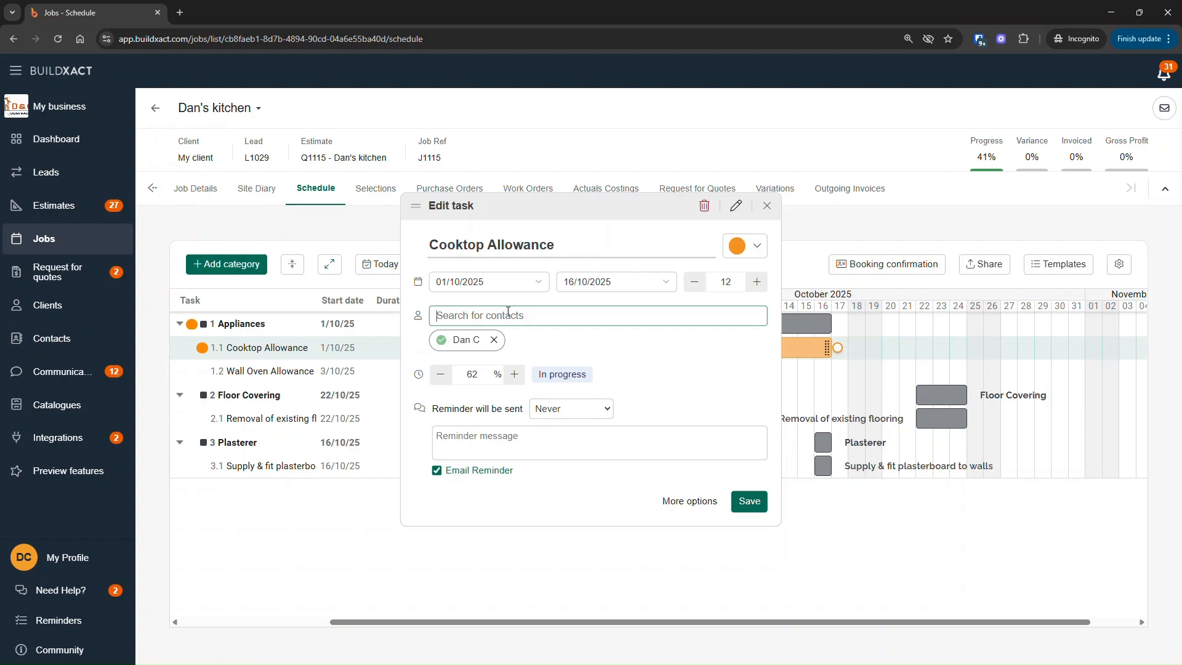
type("d")
key("BackSpace")
type("dan")
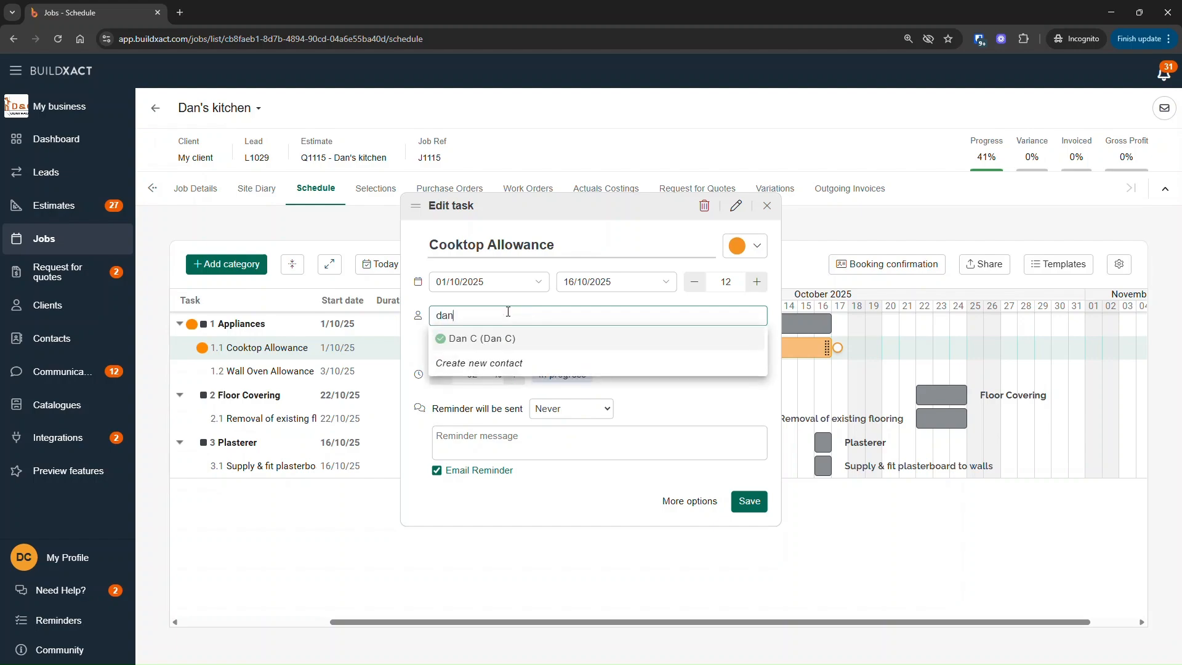
key("ctrl+a")
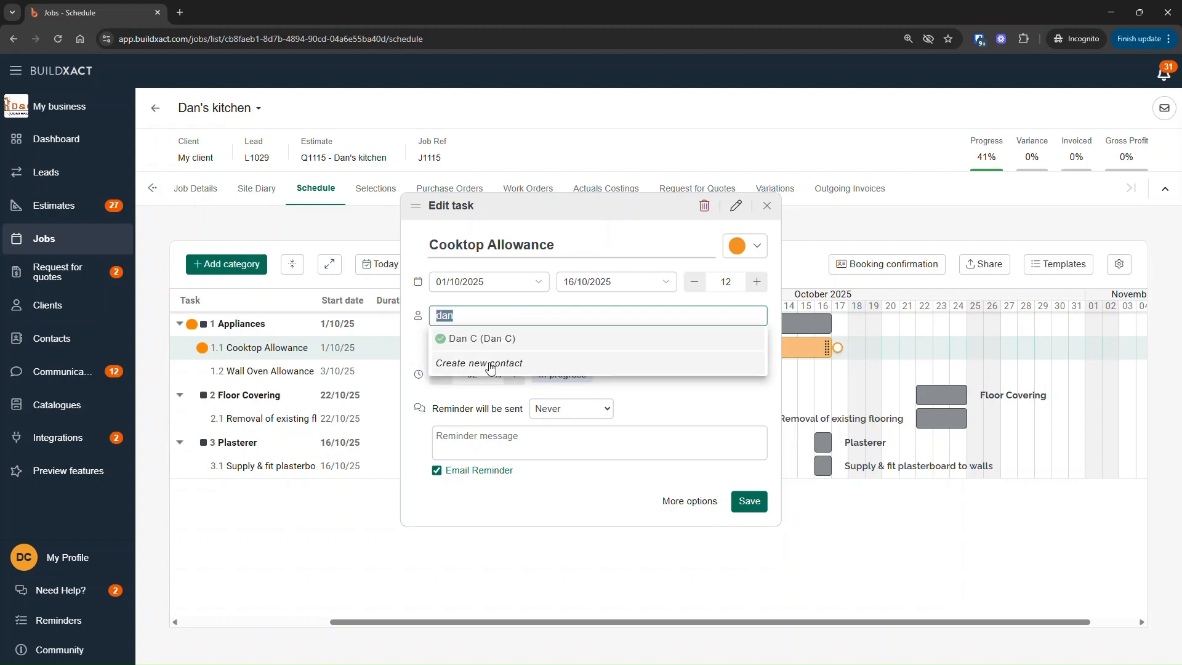
key("BackSpace")
type("sample")
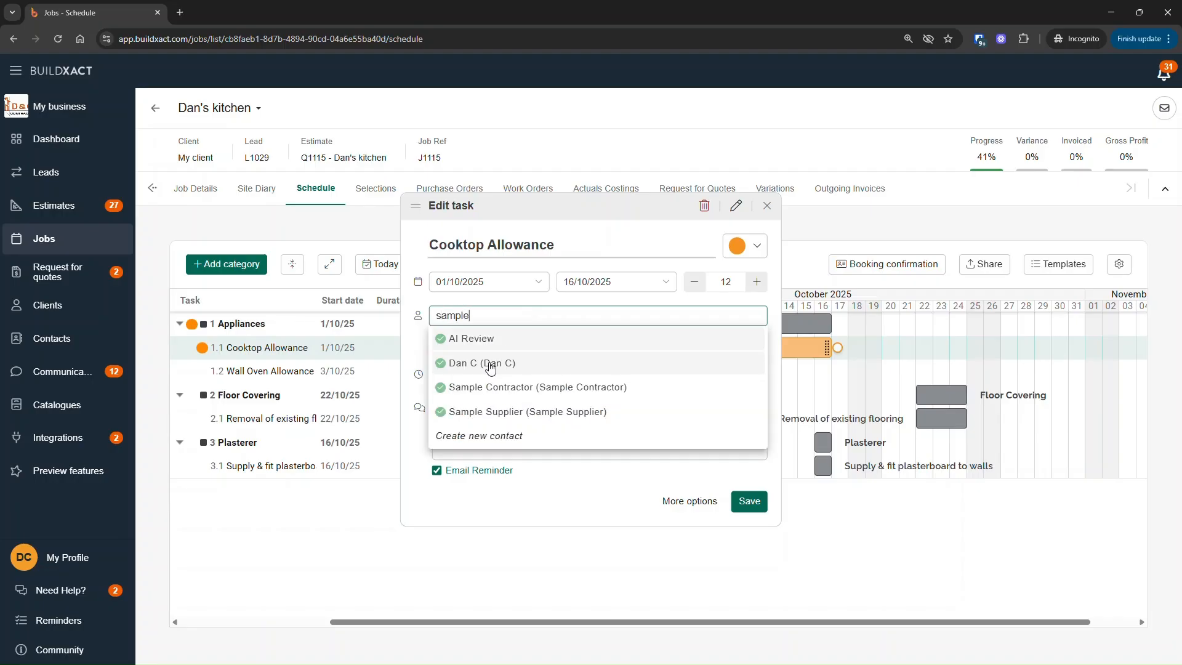
left_click(509, 338)
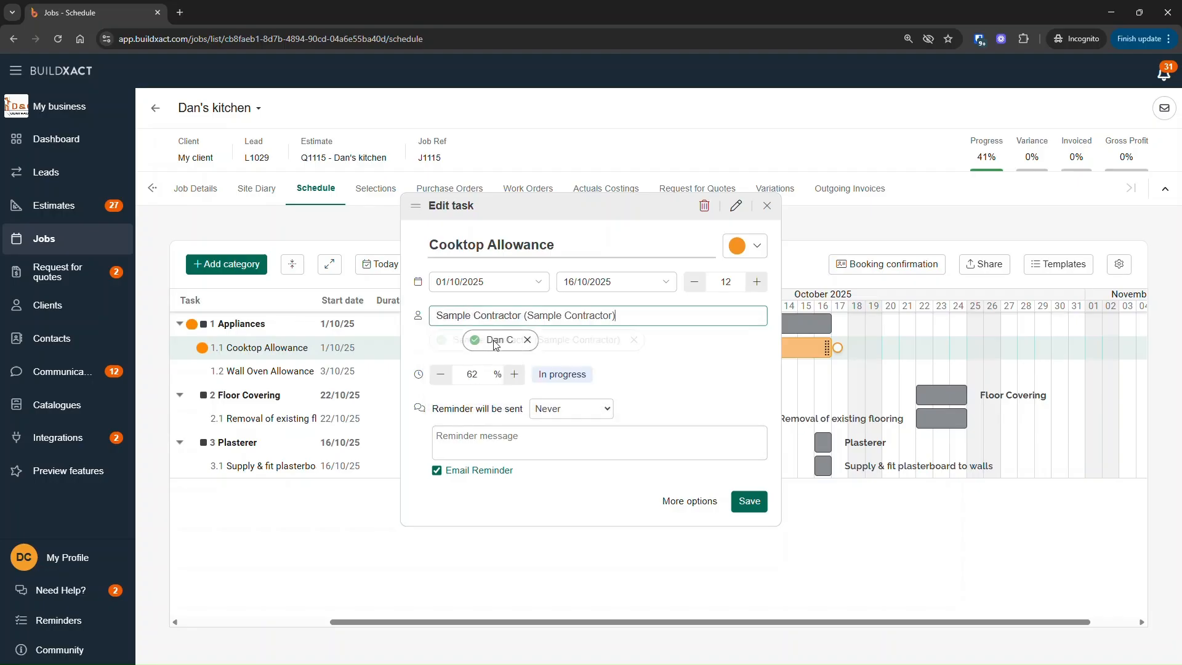
Set the Cooktop Allowance email reminder to 2 days before, leaving the reminder message empty.
left_click(488, 435)
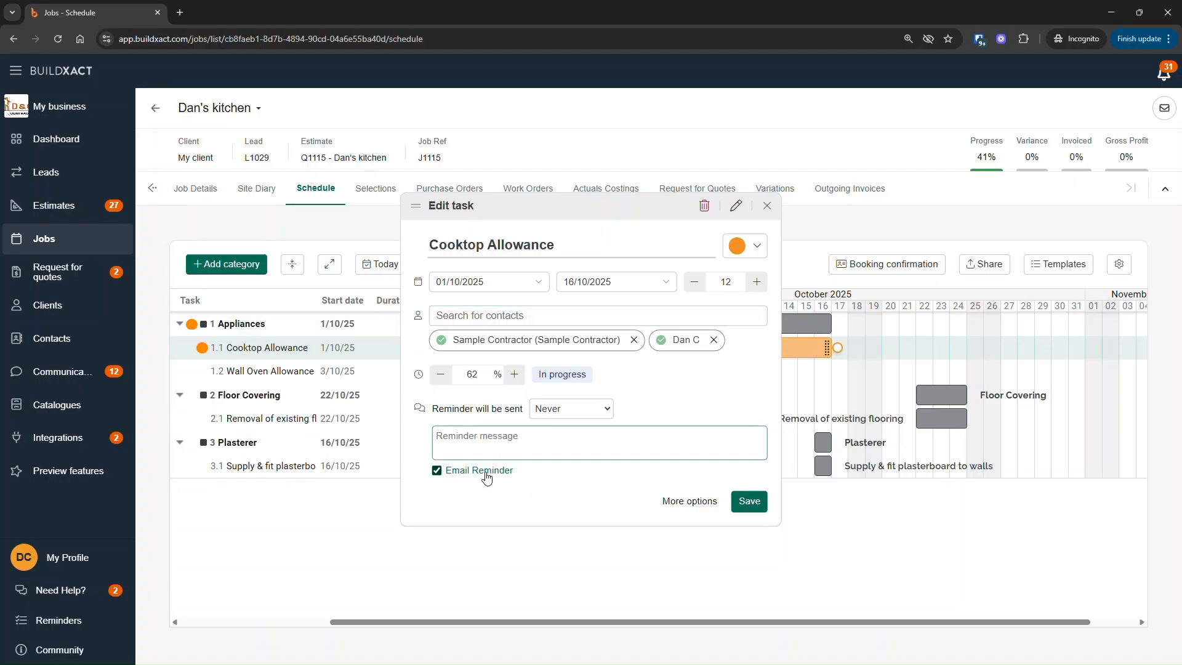
left_click(561, 411)
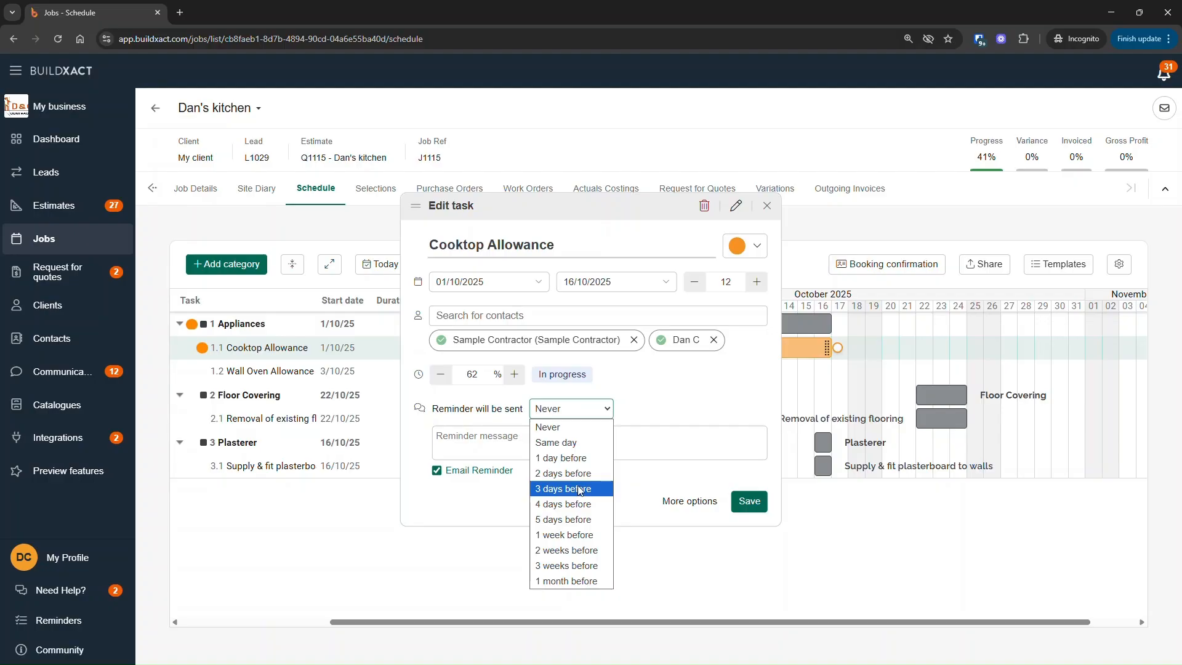
left_click(564, 474)
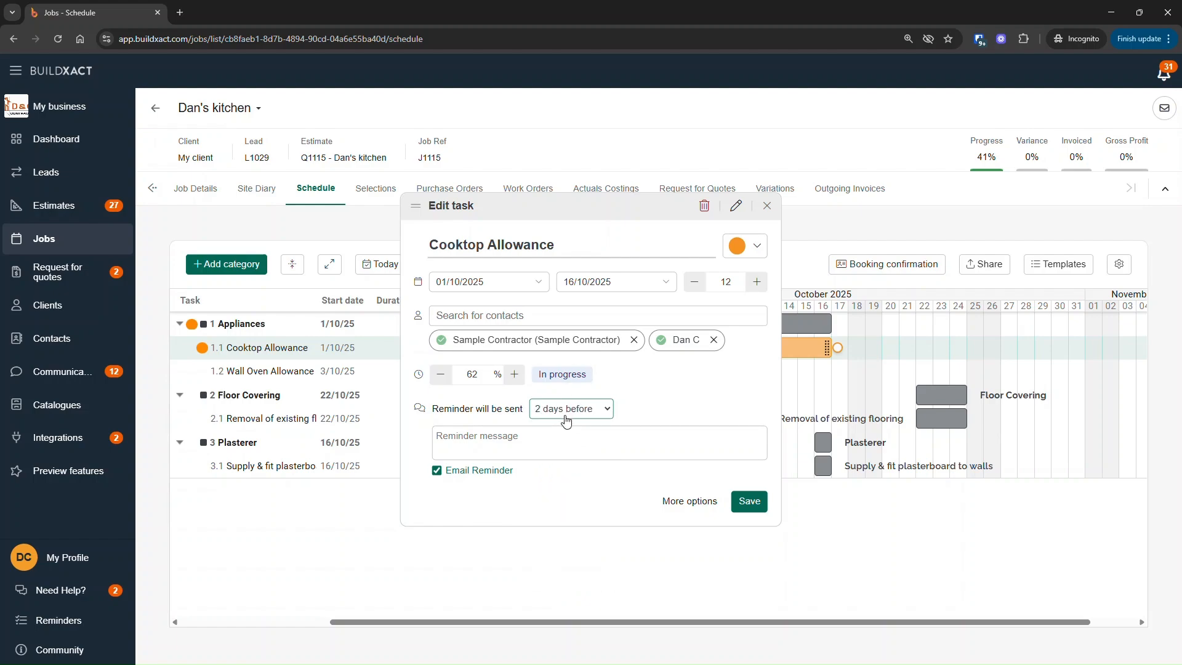
left_click(610, 439)
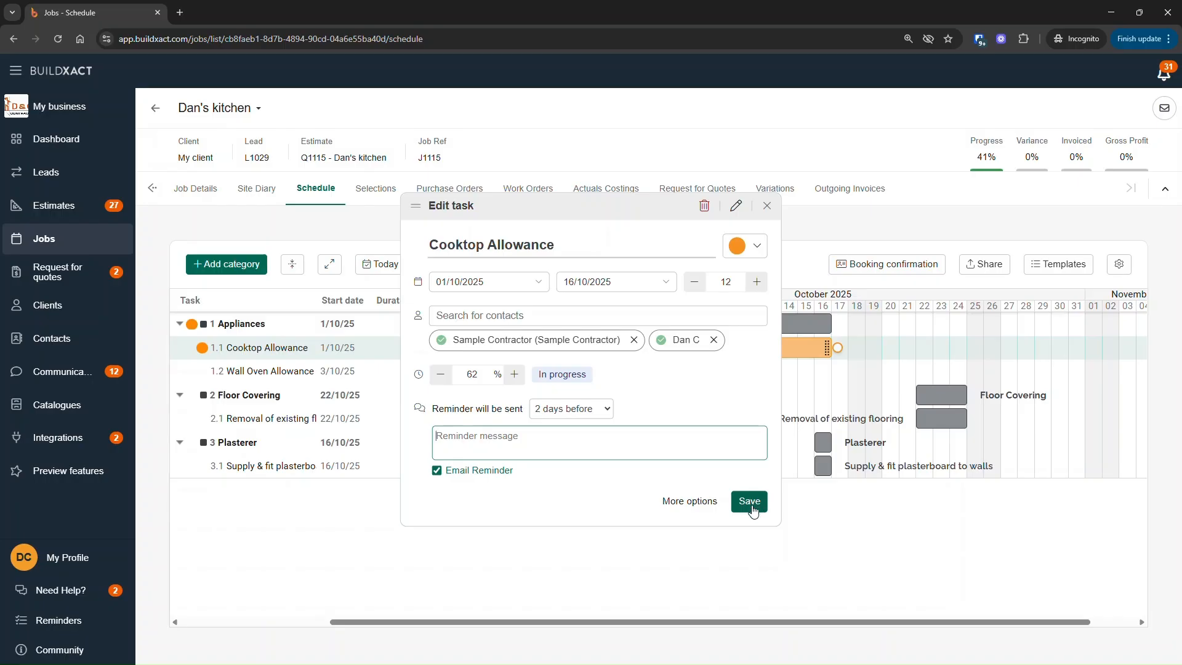
Set the reminder timing to Never and save the Cooktop Allowance task.
left_click(554, 408)
left_click(572, 424)
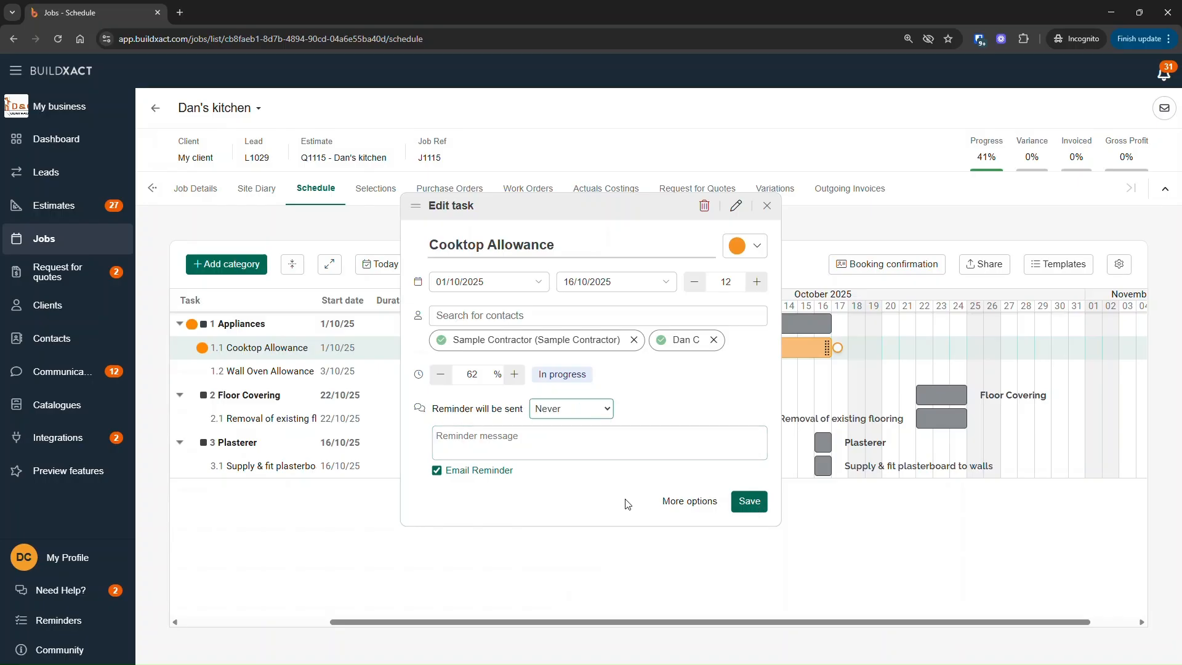
left_click(750, 502)
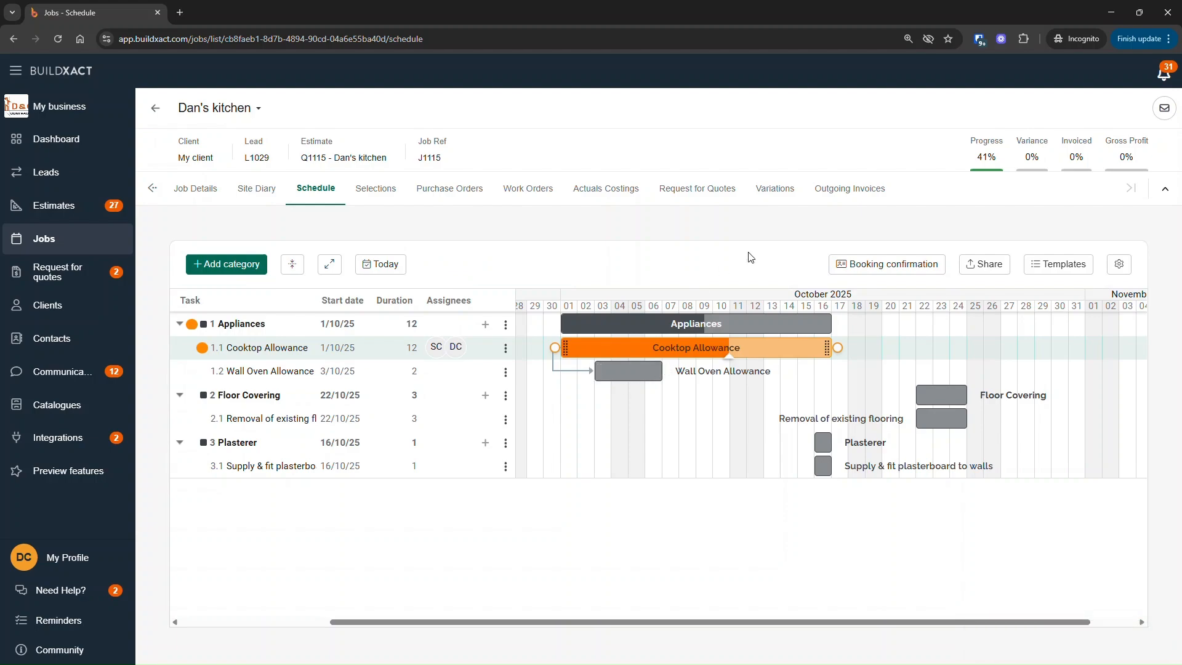
Send a booking confirmation email to the internal contact only, leaving Sample Contractor out of the selection.
left_click(878, 264)
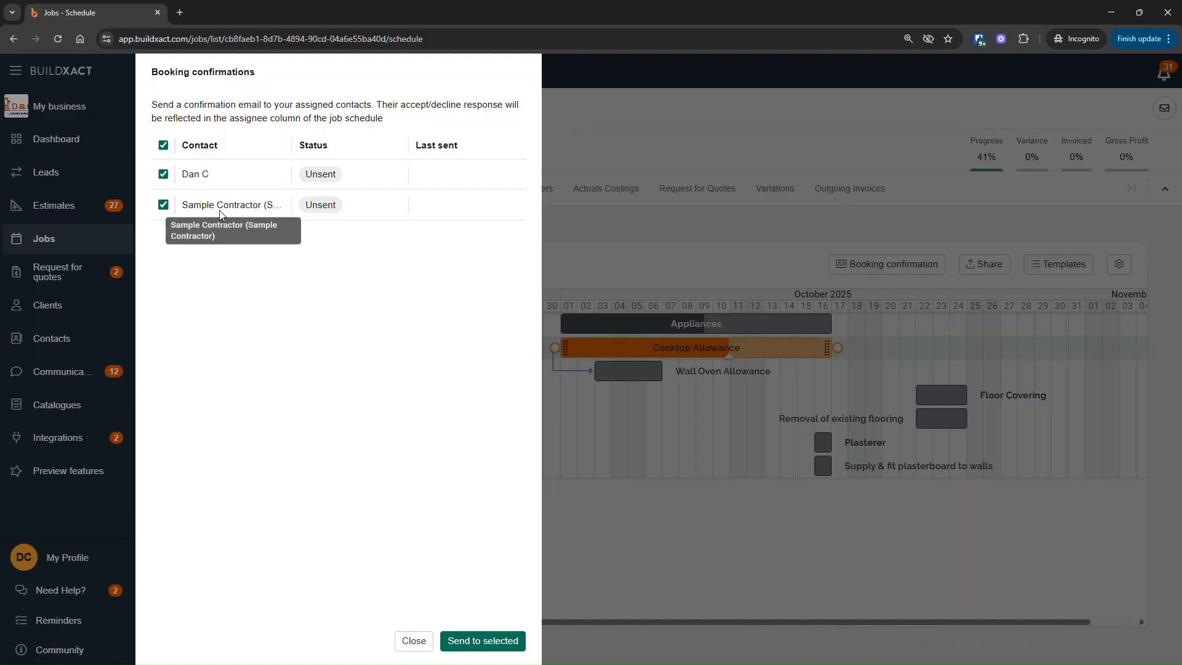
left_click(163, 207)
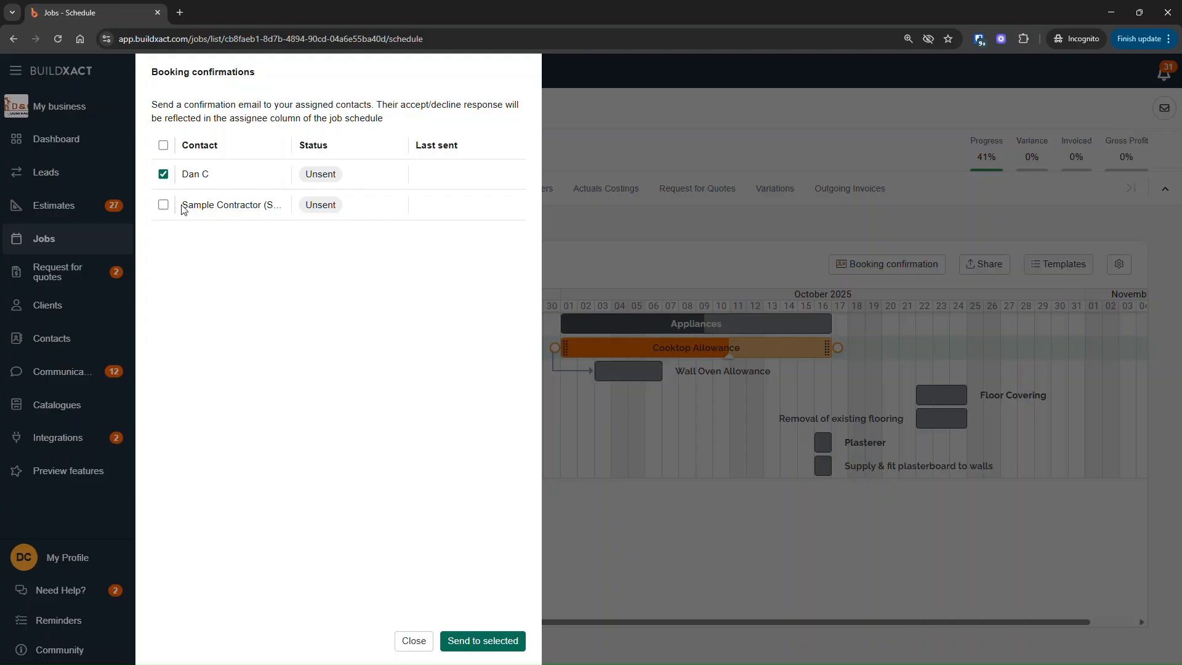
triple_click(184, 207)
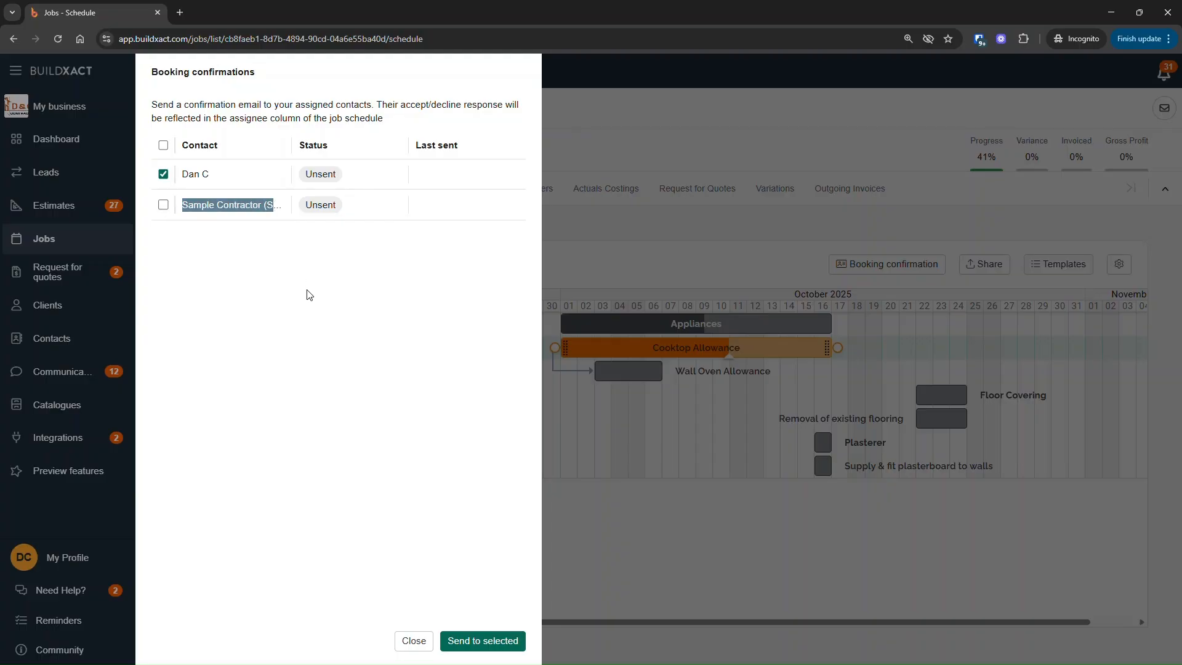
left_click(491, 642)
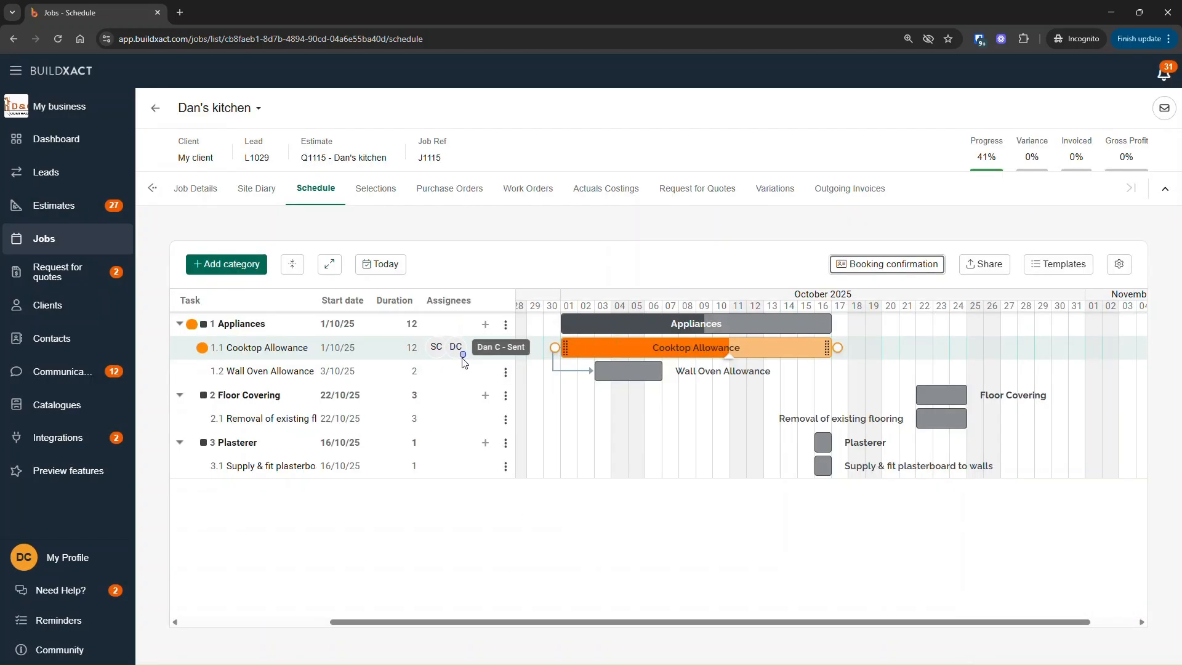
Check the booking confirmation status of the contacts assigned to the Cooktop Allowance task.
left_click(873, 264)
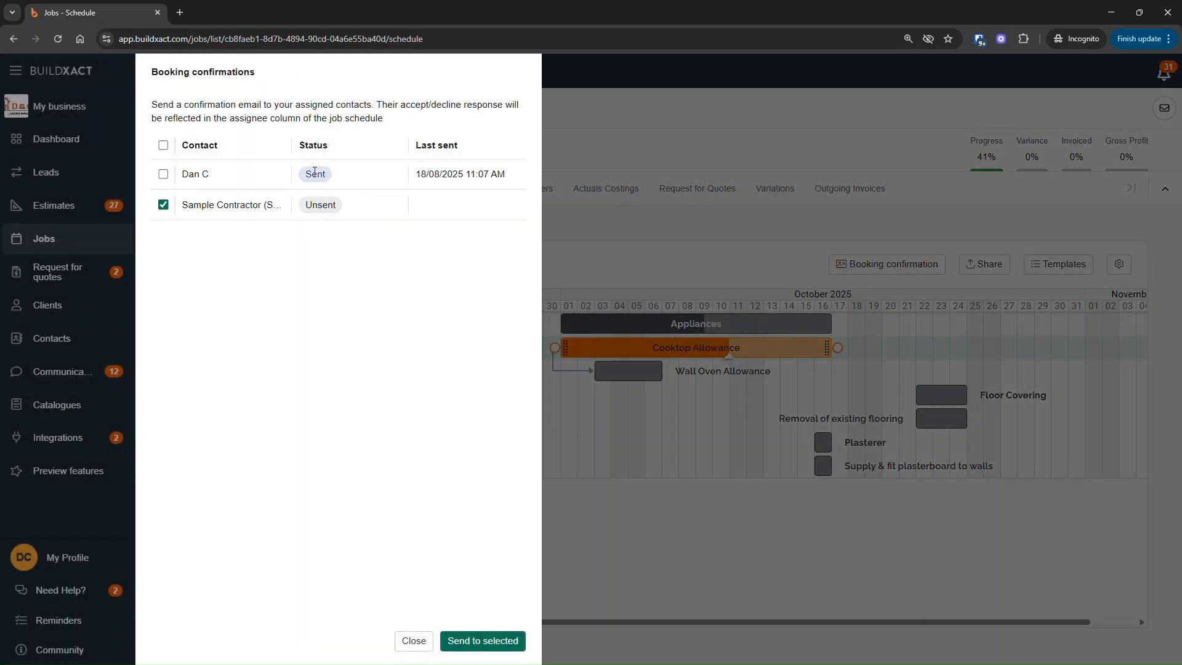
left_click(413, 640)
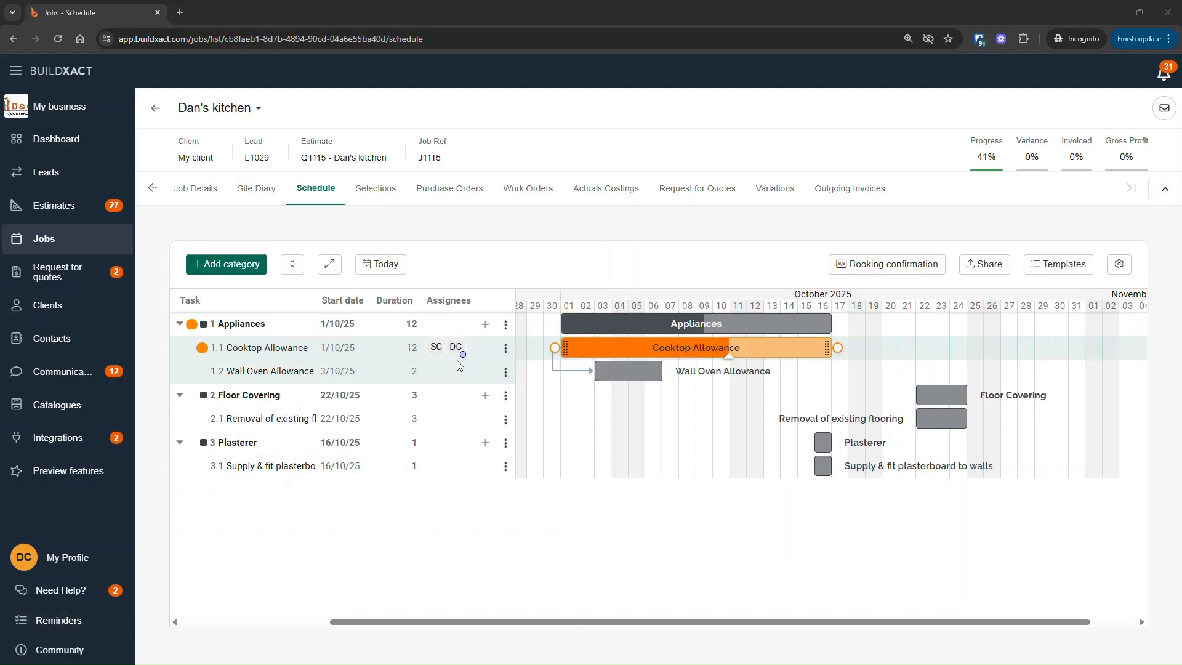
mouse_move(463, 354)
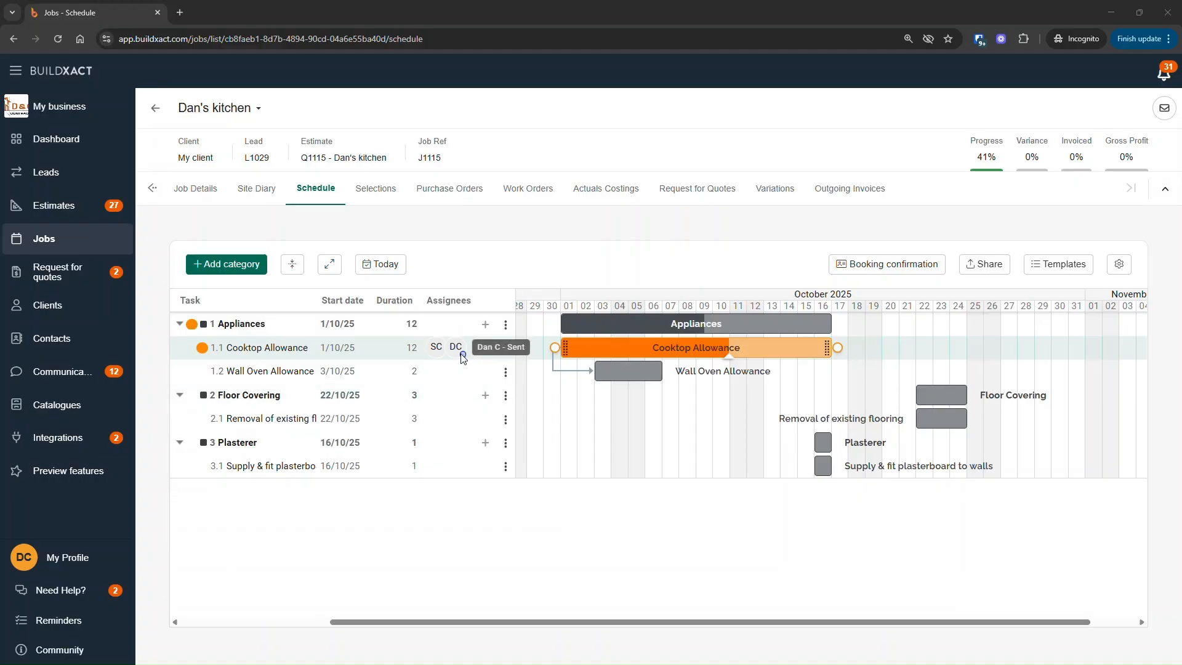
Review each contact's status and last sent date in the booking confirmations list without sending anything.
left_click(861, 274)
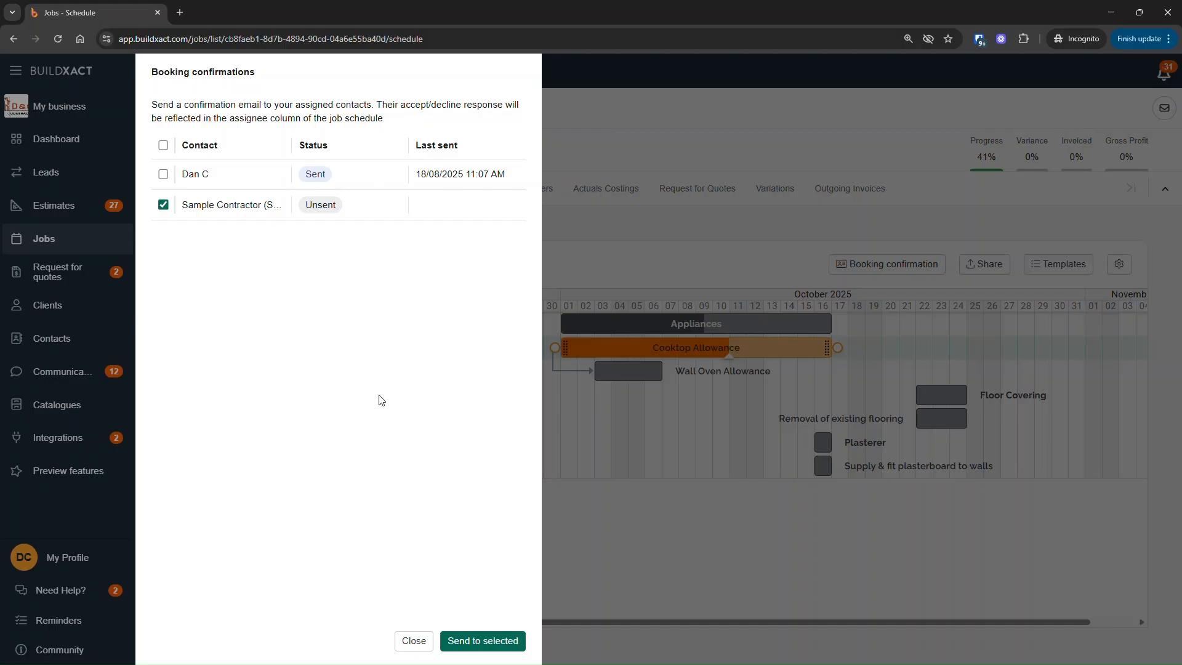
left_click(414, 641)
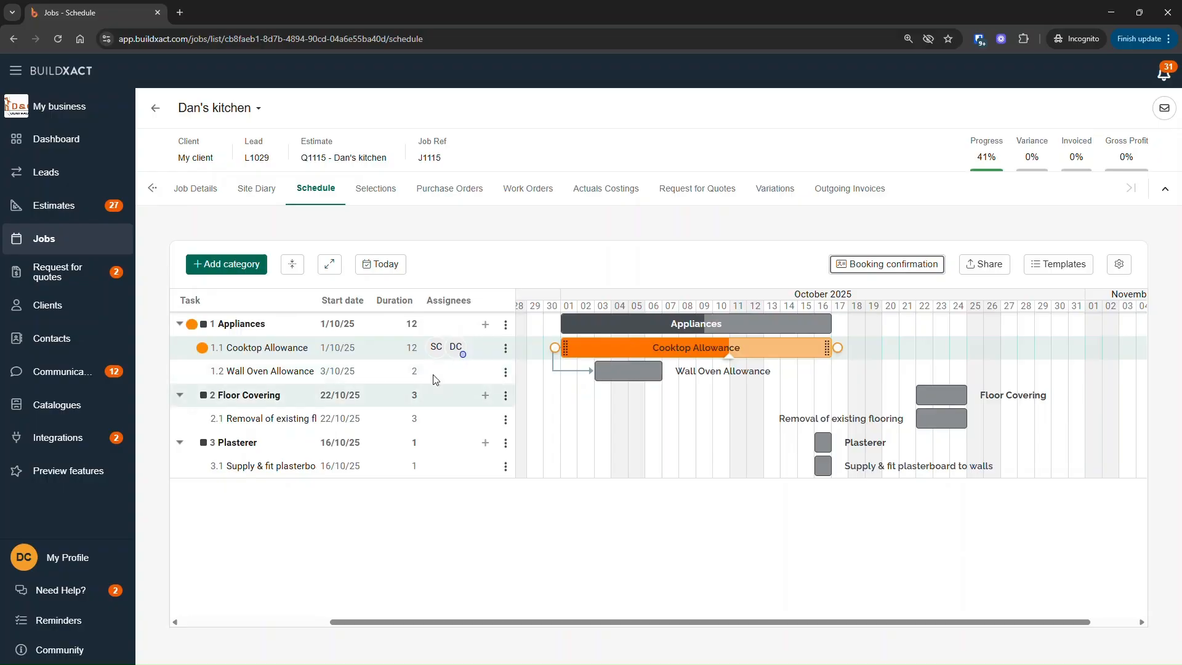
mouse_move(465, 357)
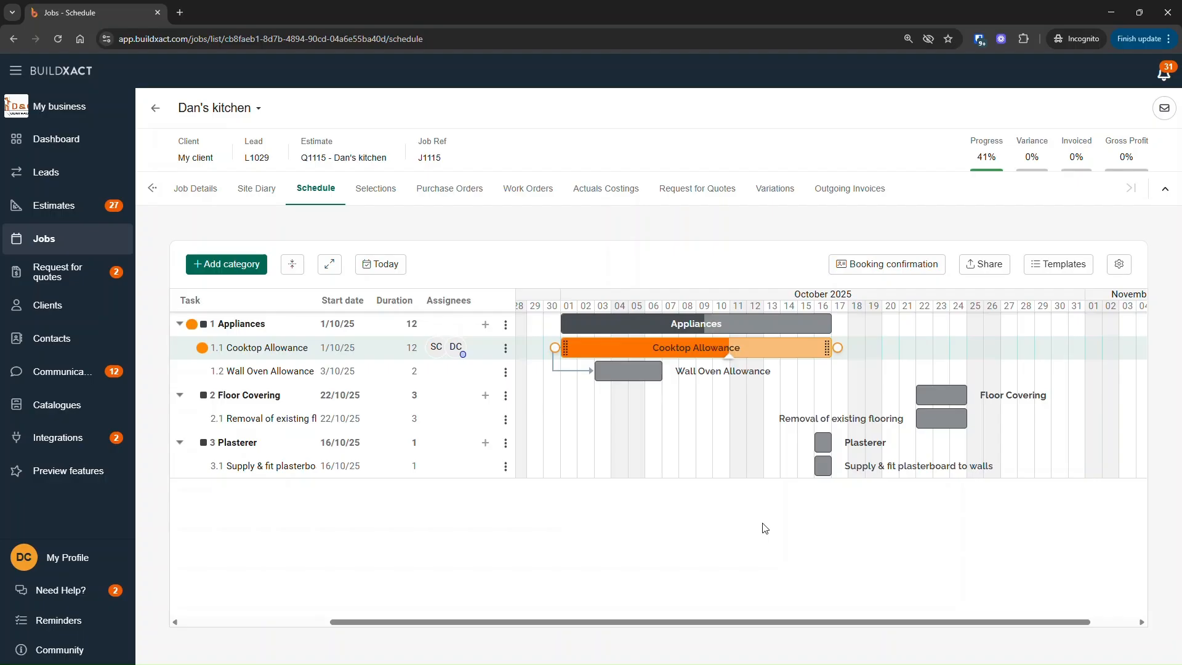
Enable syncing of the schedule's task list with Buildxact Onsite.
left_click(1118, 266)
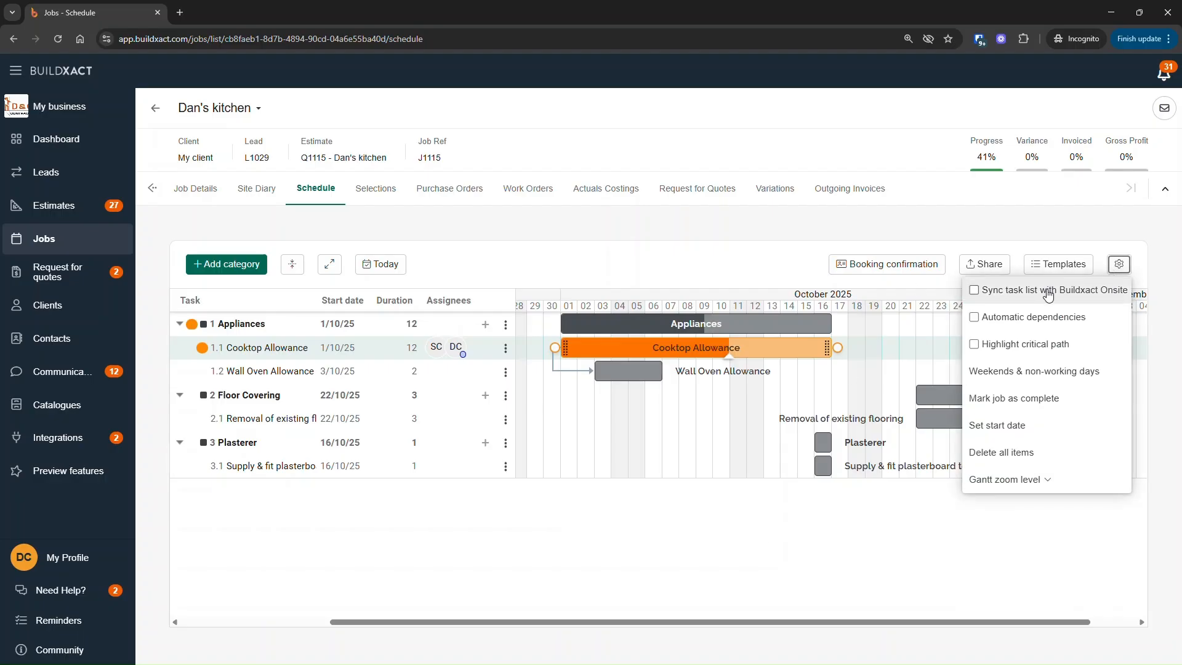
left_click(975, 293)
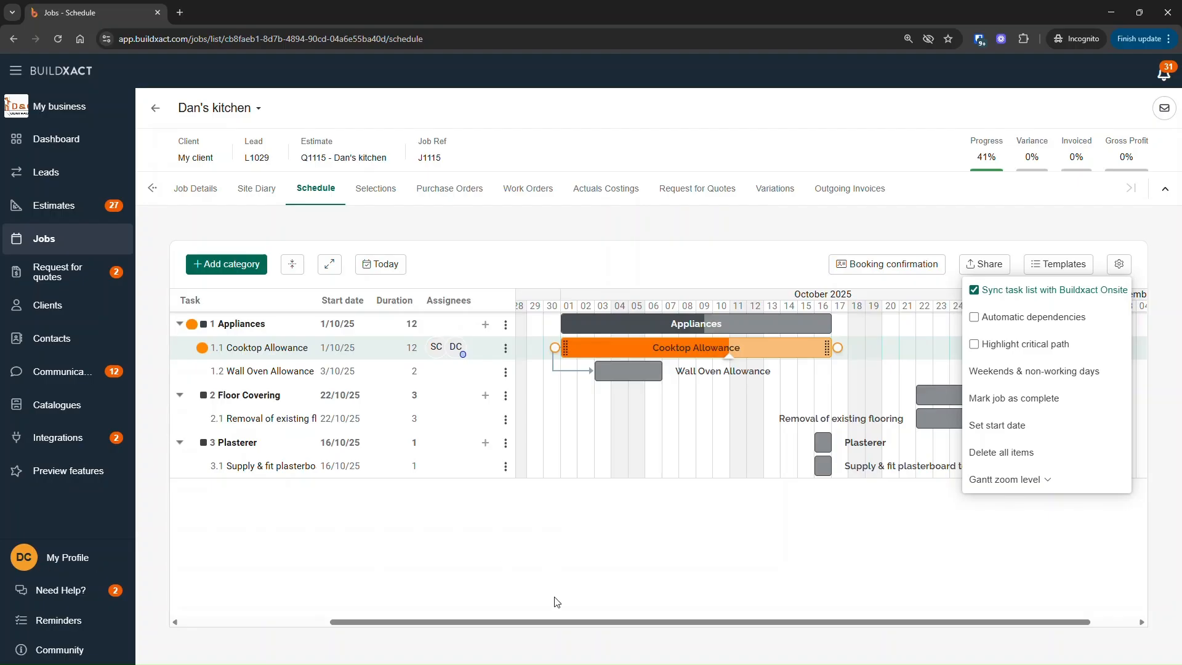
left_click(665, 576)
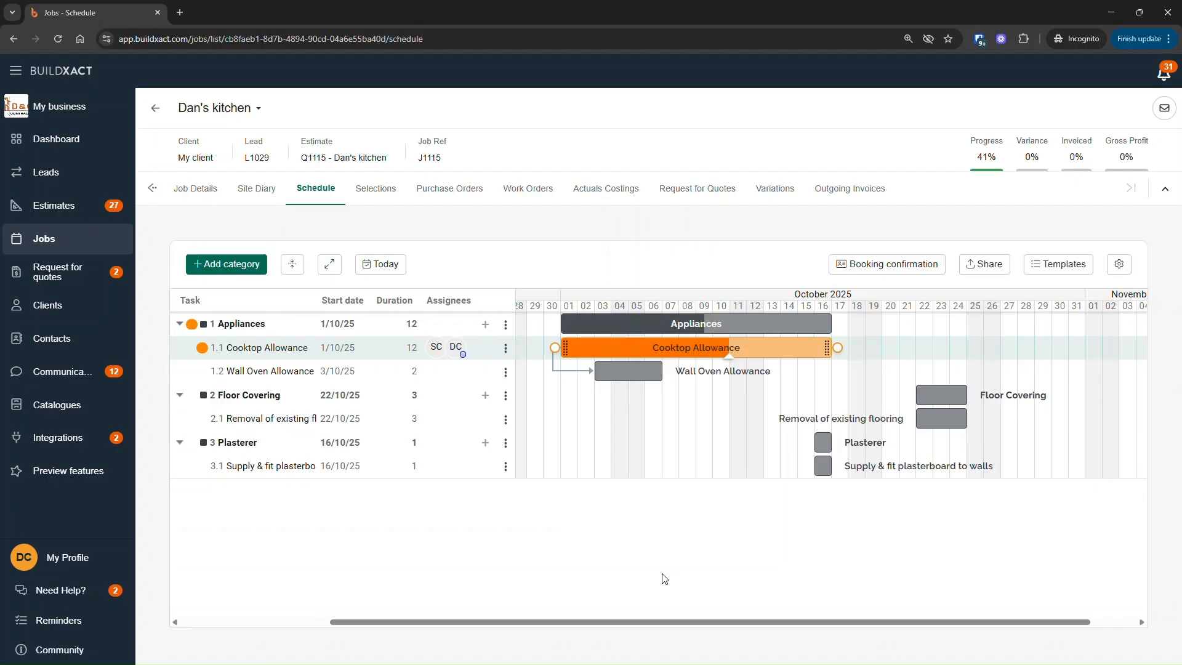
left_click(985, 266)
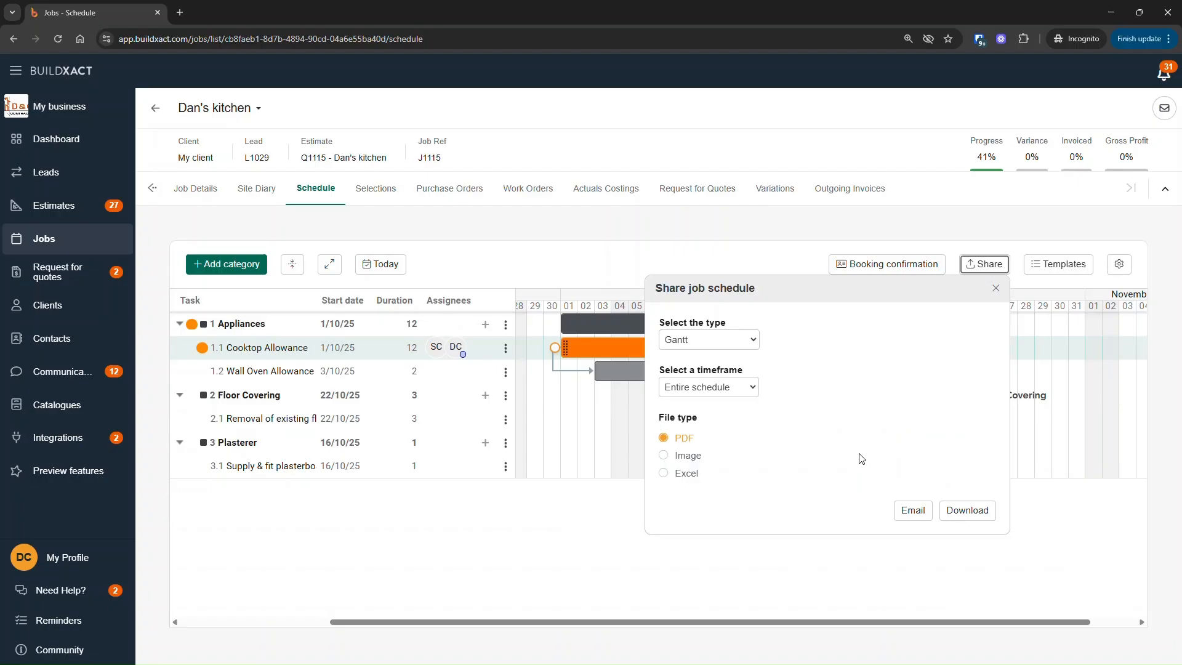
left_click(740, 344)
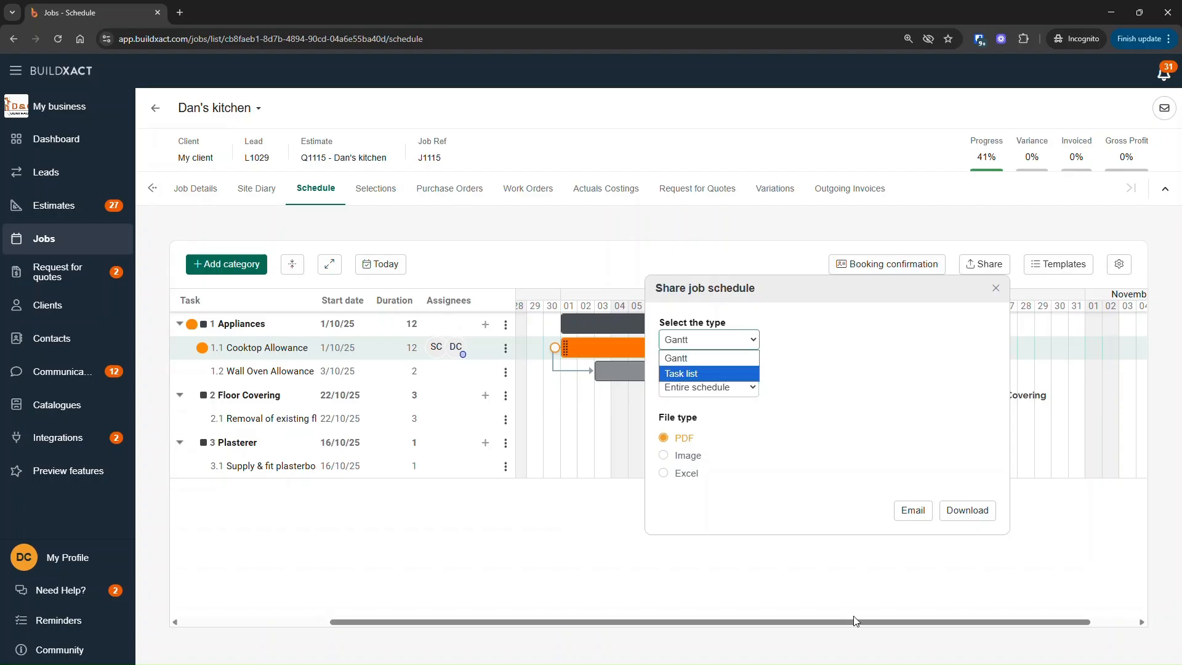
left_click(995, 288)
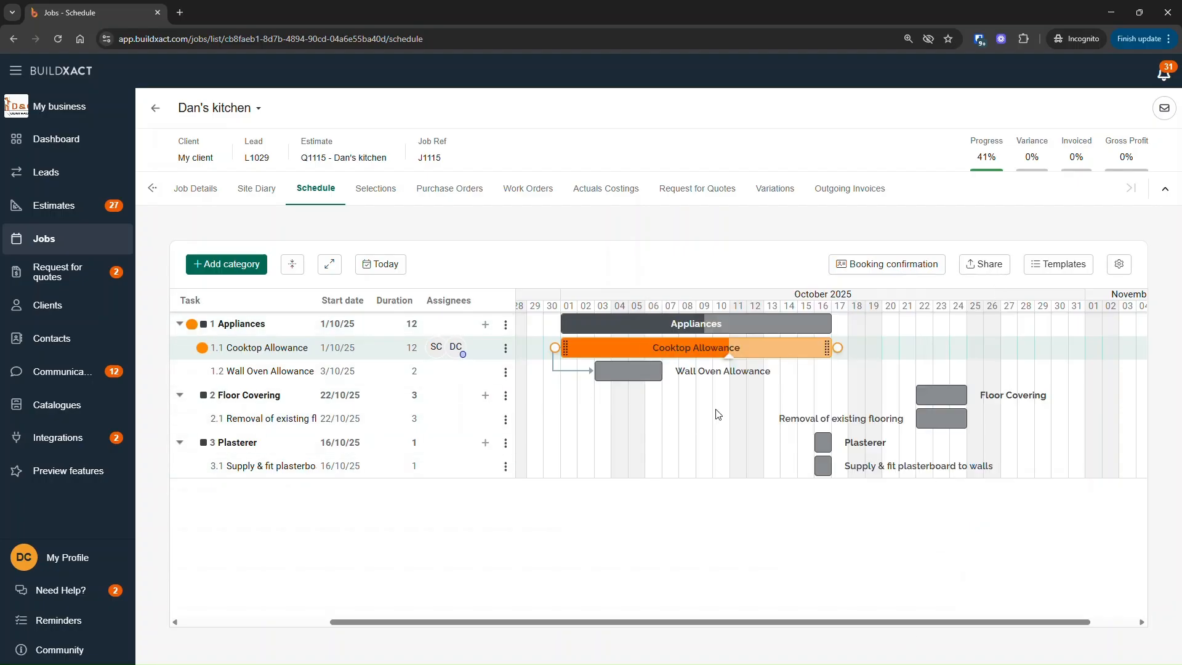
Set the job schedule share type to Task list and compare the file types, settling on PDF.
left_click(987, 265)
left_click(724, 348)
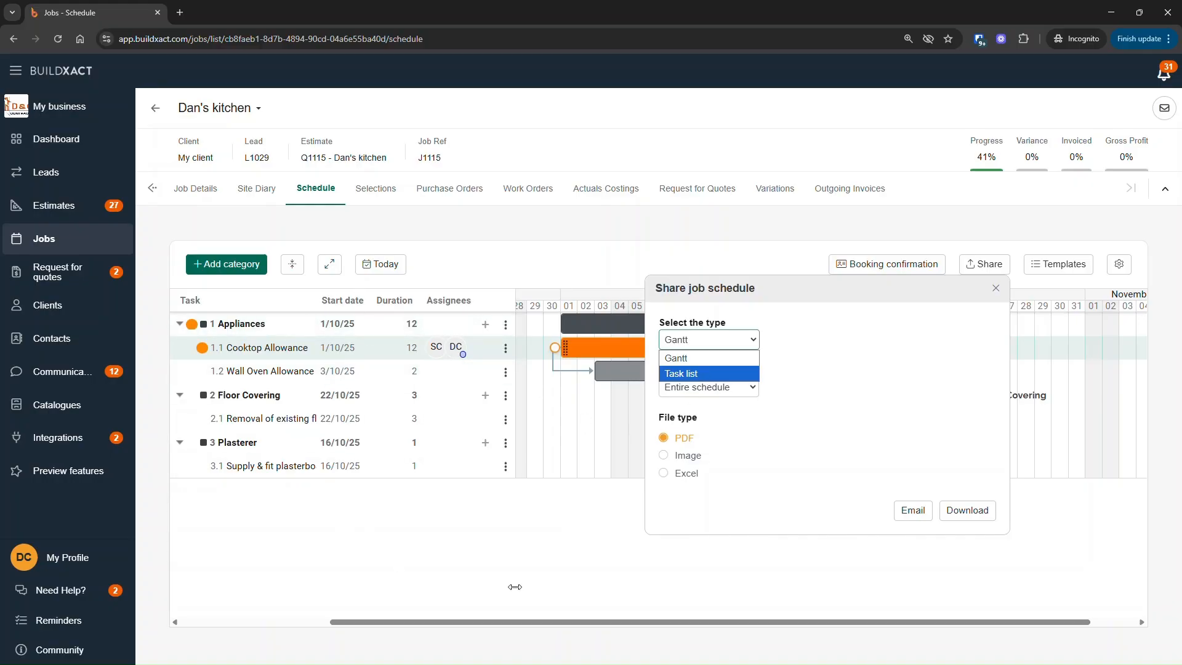
left_click(694, 377)
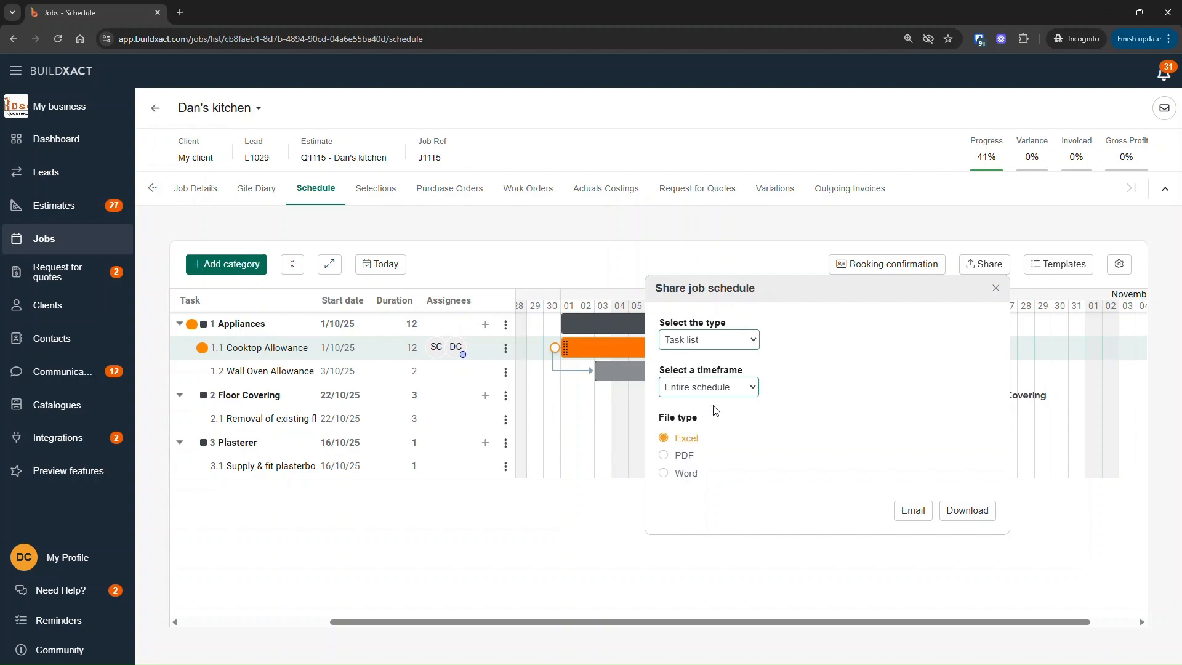
left_click(684, 456)
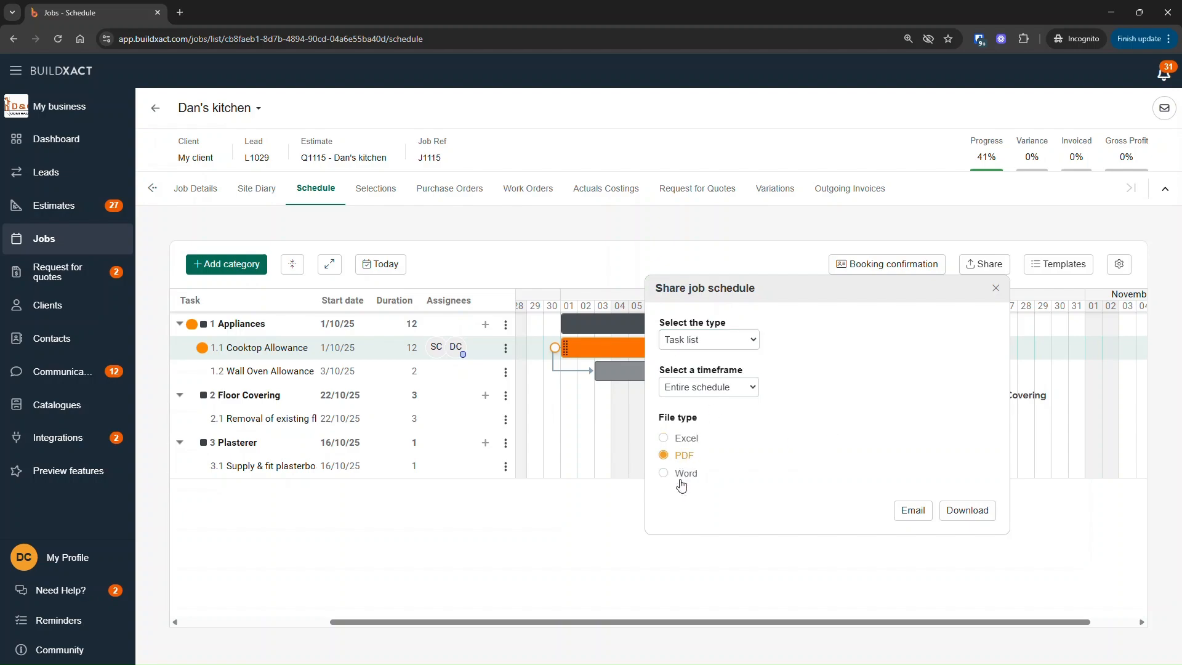
left_click(683, 473)
left_click(678, 456)
left_click(678, 441)
left_click(683, 457)
Switch the share type back to Gantt, look over the available timeframes and close the sharing options without exporting.
left_click(728, 388)
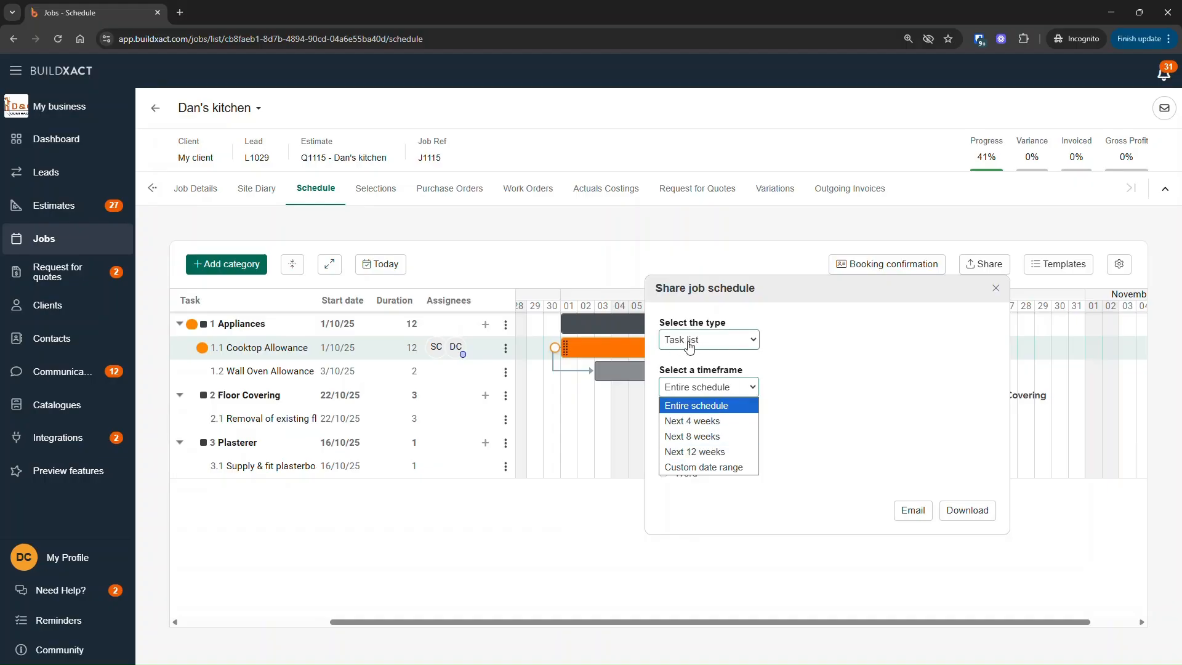
left_click(855, 397)
left_click(724, 393)
left_click(740, 352)
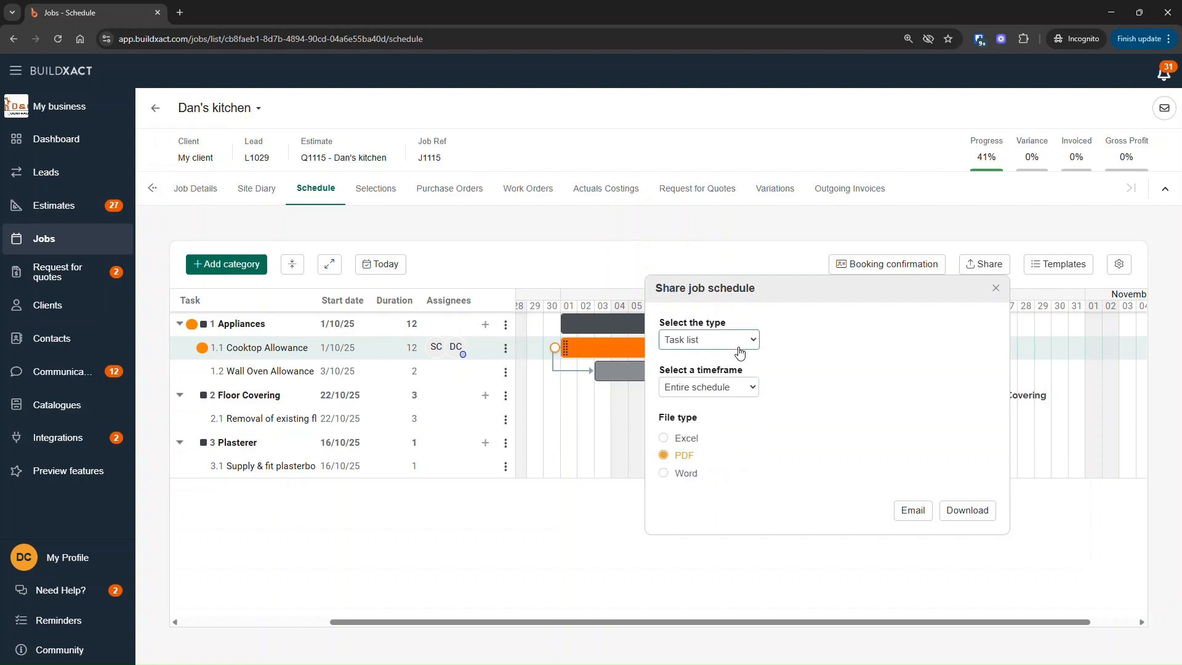
left_click(739, 352)
left_click(706, 359)
left_click(707, 387)
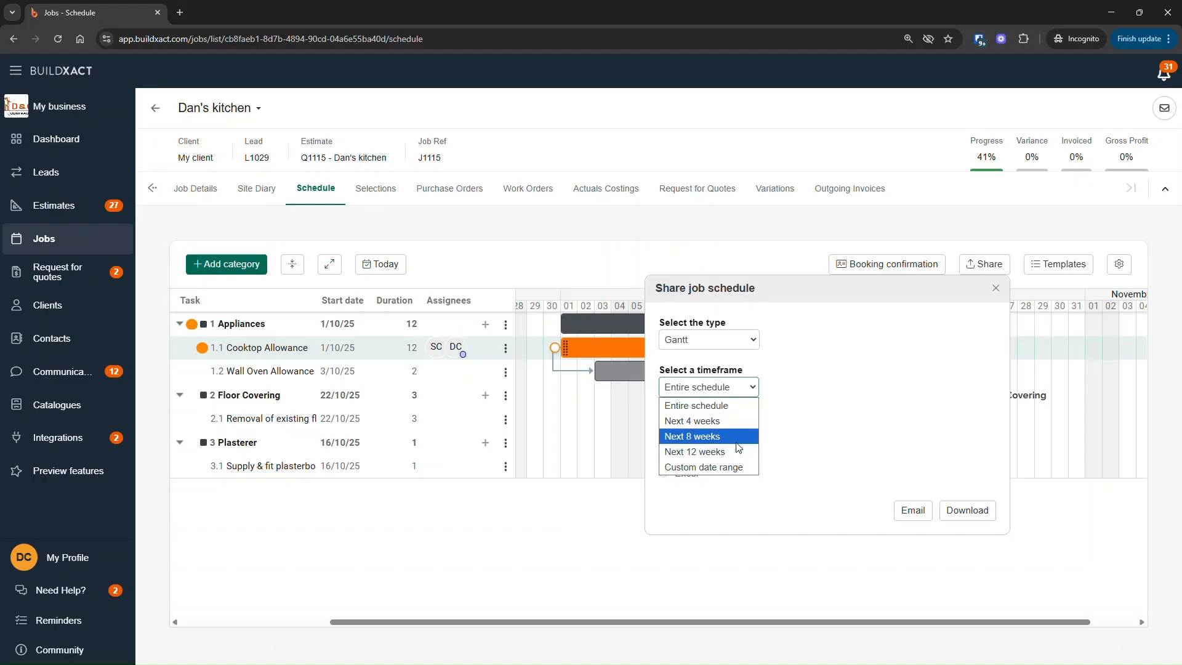
left_click(607, 523)
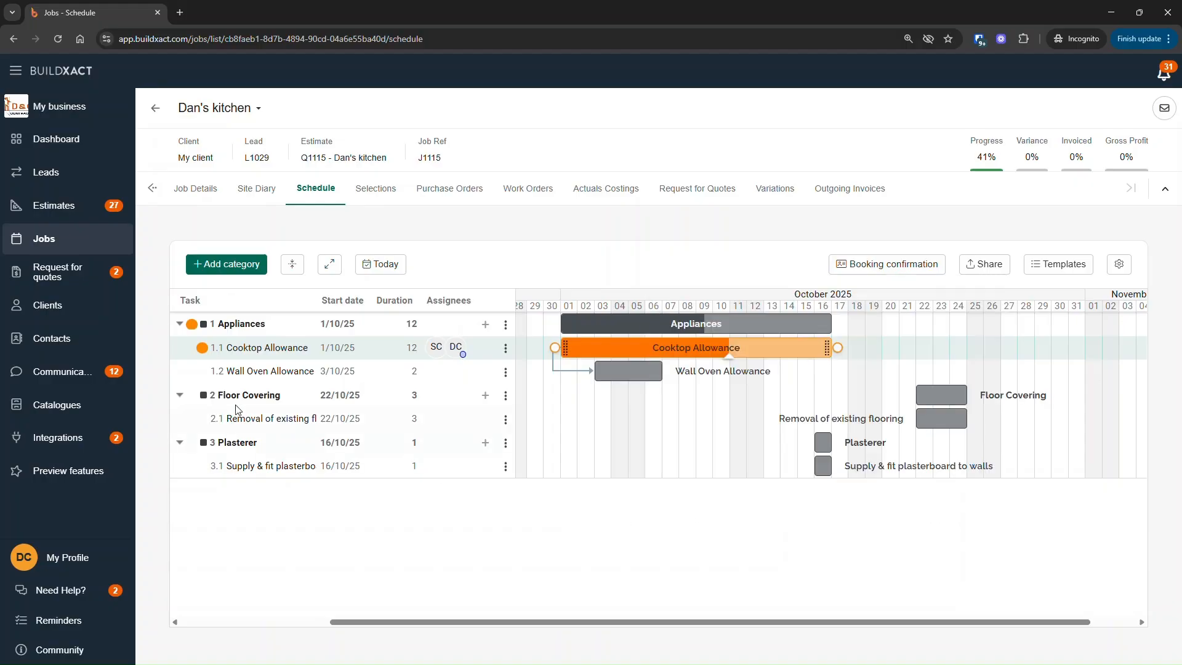
Collapse all schedule categories and download the entire Gantt schedule as the PDF J1115-Schedule in the Buildxact folder.
left_click(292, 264)
left_click(976, 265)
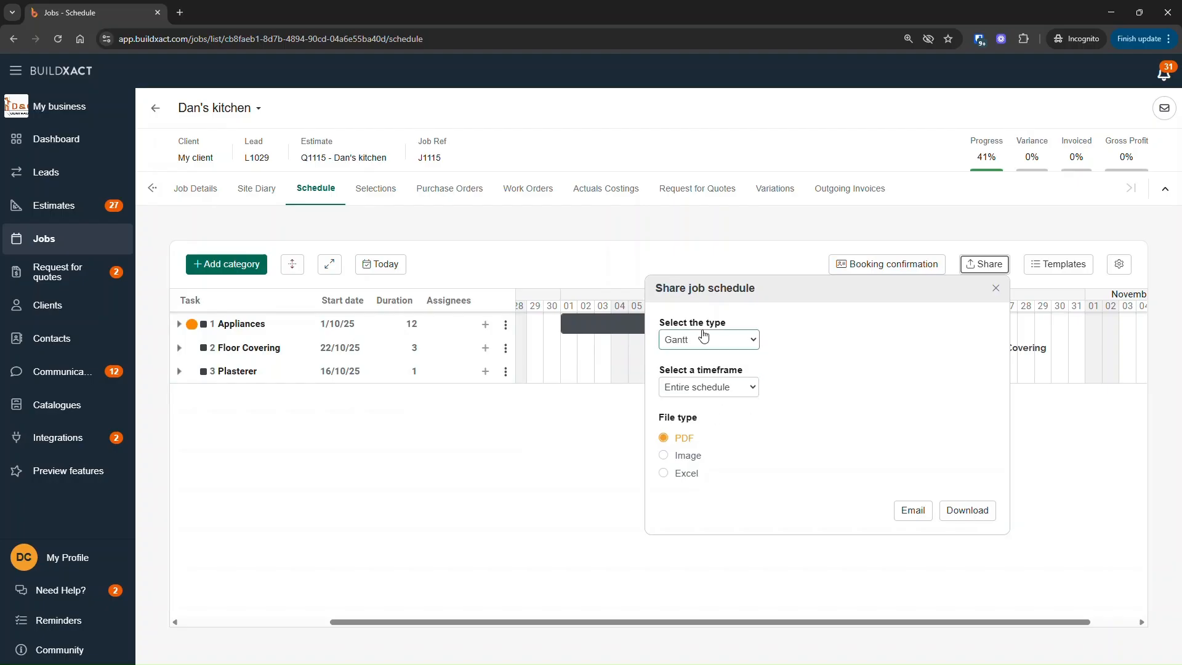
left_click(969, 512)
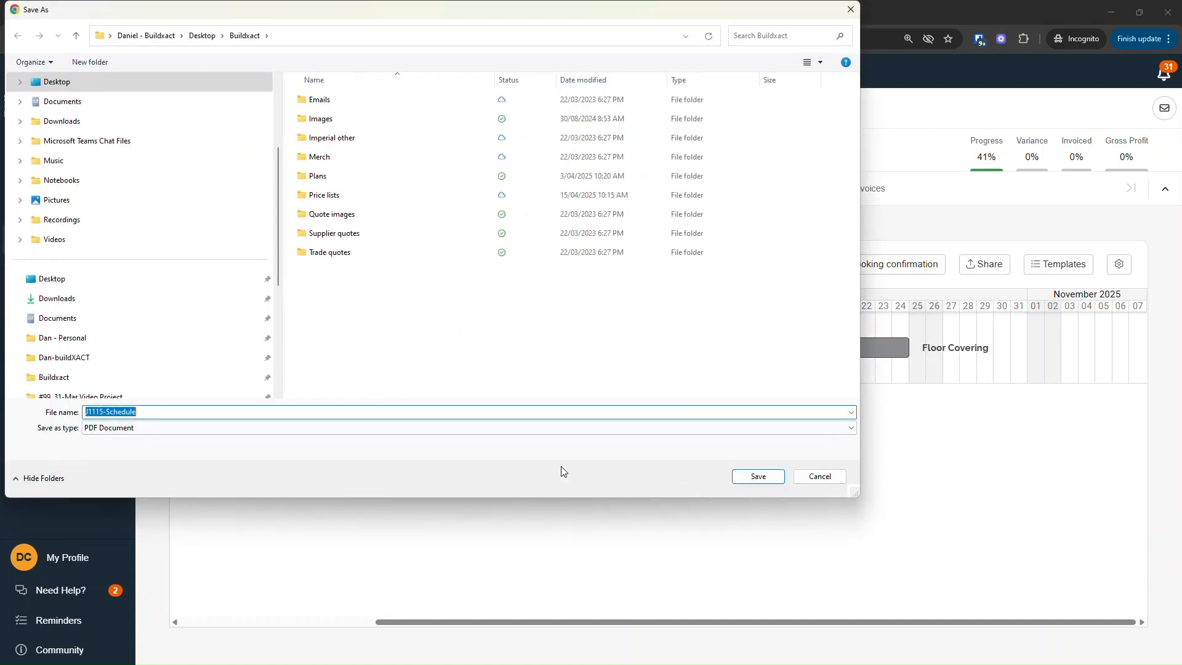
left_click(765, 477)
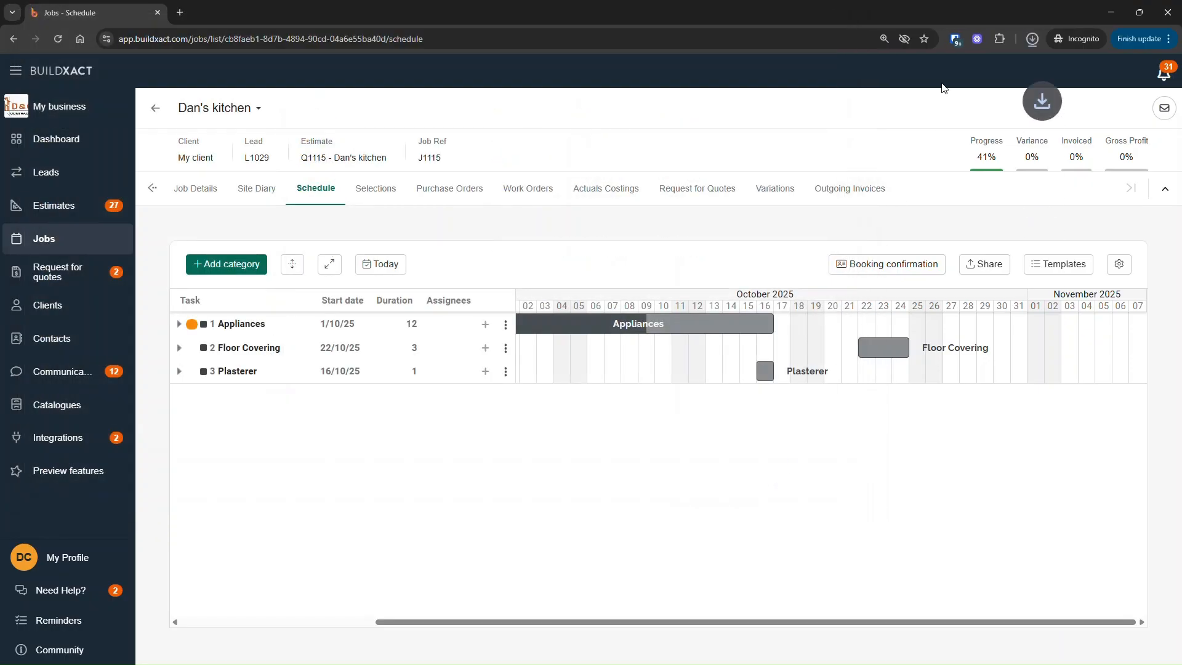
Examine the downloaded J1115-Schedule PDF and return to the job schedule.
left_click(921, 106)
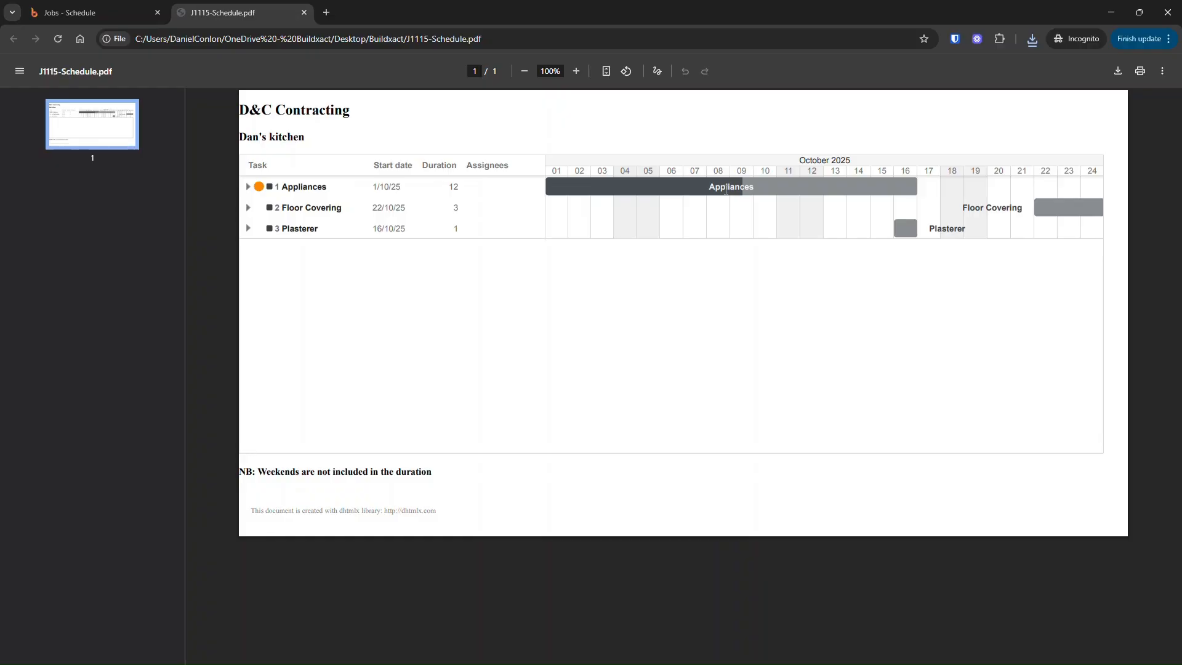
left_click(110, 16)
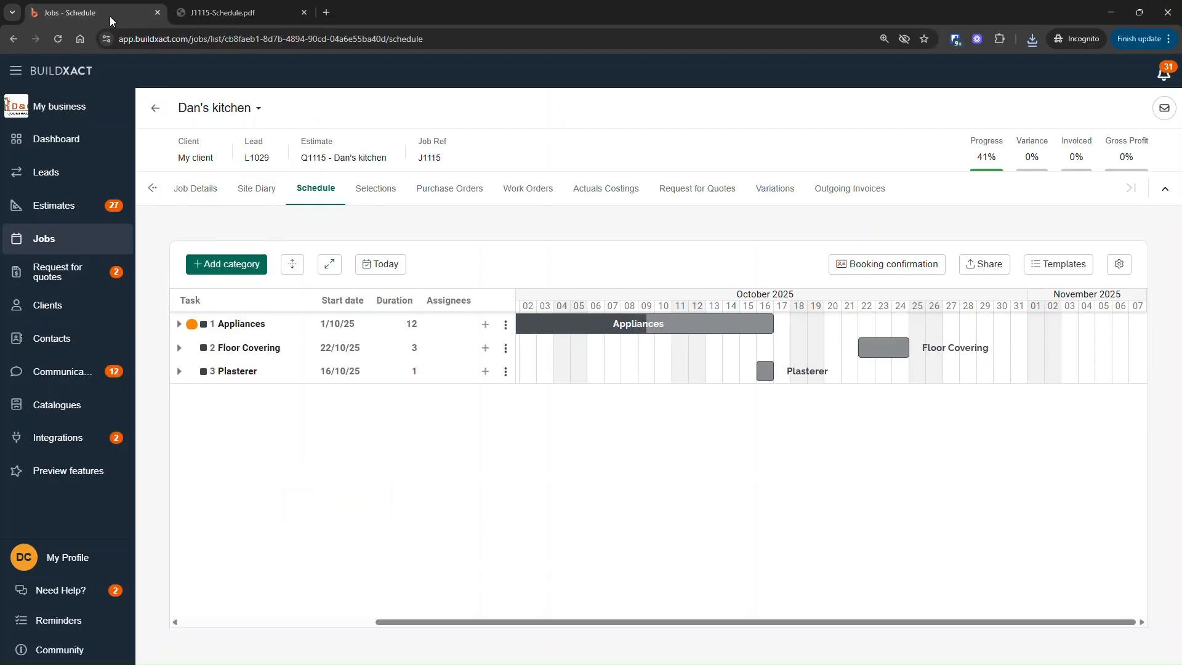